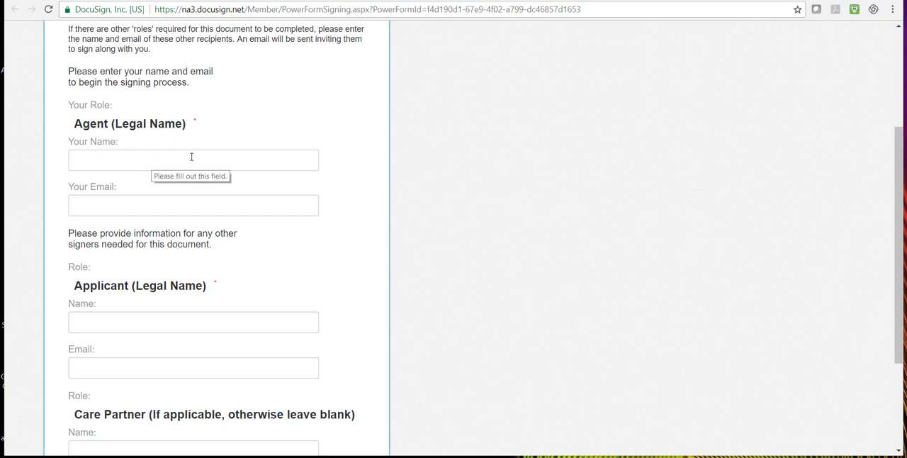
Enter the agent's and applicant's legal names and emails in the signer information form, leaving the care partner fields blank
scroll(303, 223, "down", 2)
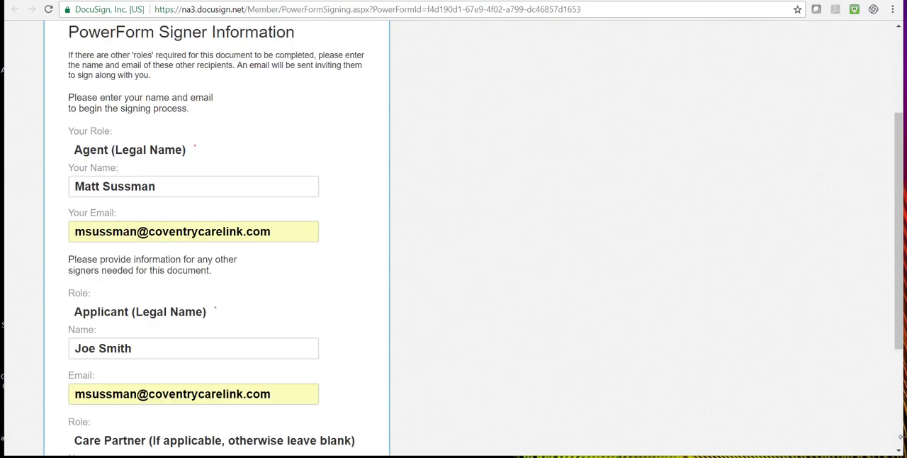
scroll(899, 361, "up", 3)
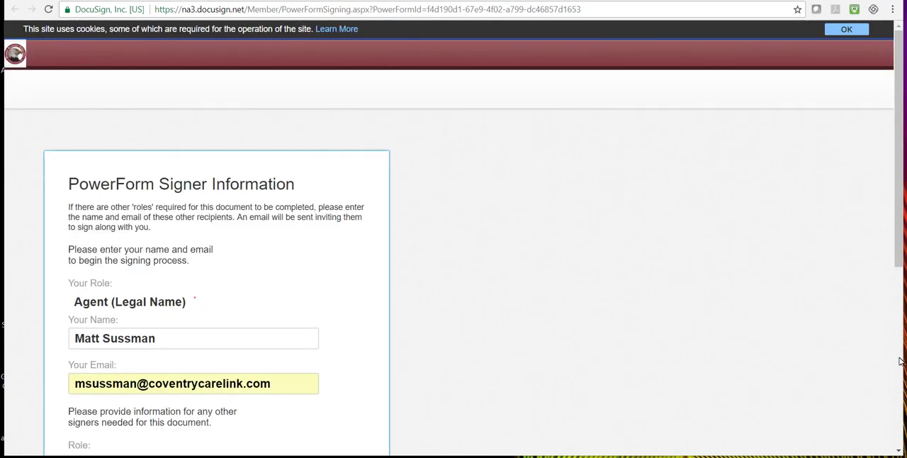
scroll(900, 361, "down", 5)
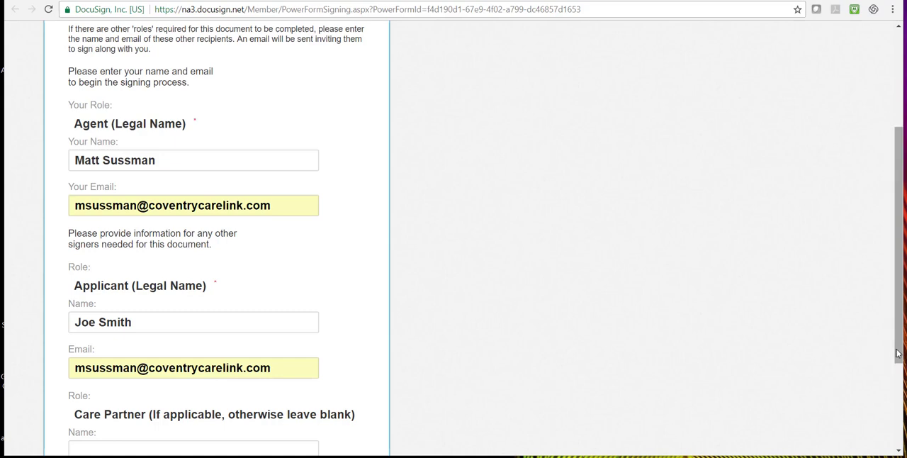
scroll(895, 354, "down", 2)
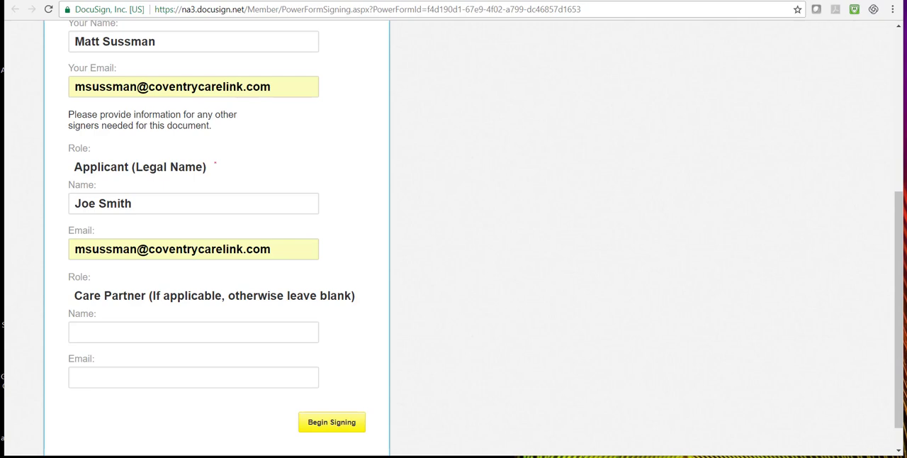
Switch to the signing session for the long-term care application and continue into the document to view page 1
key("ctrl+Tab")
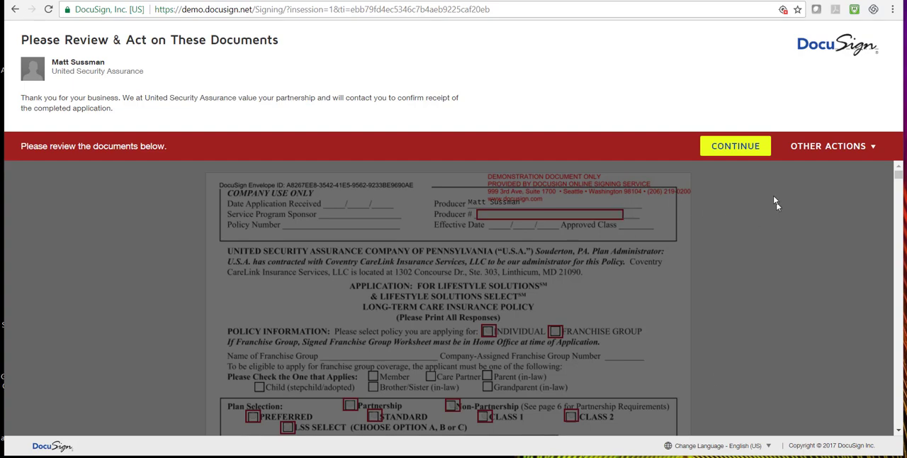
left_click(736, 147)
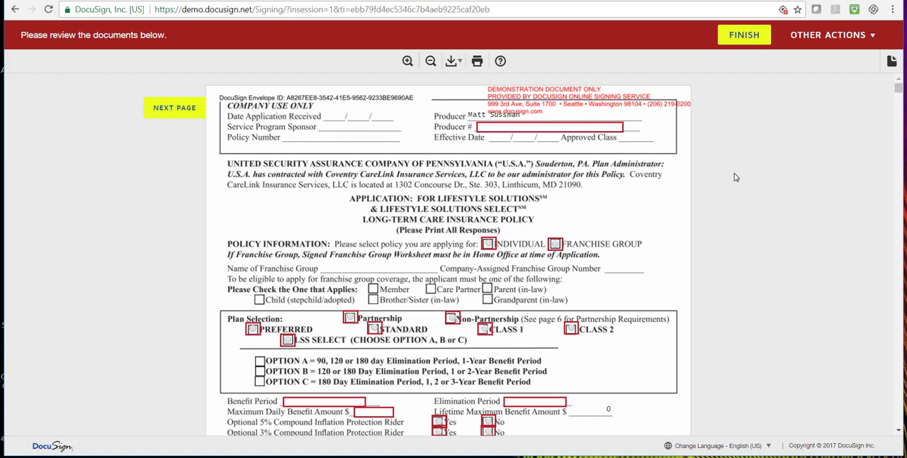
scroll(734, 177, "down", 5)
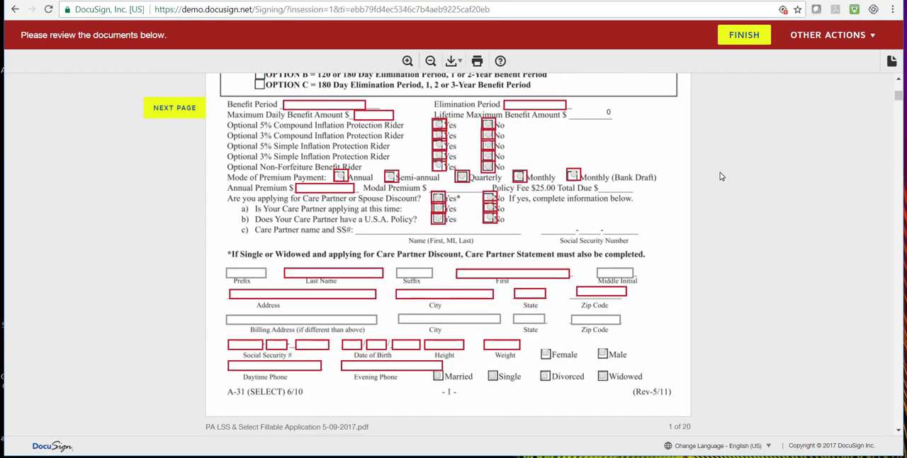
scroll(717, 177, "down", 1)
scroll(713, 176, "up", 6)
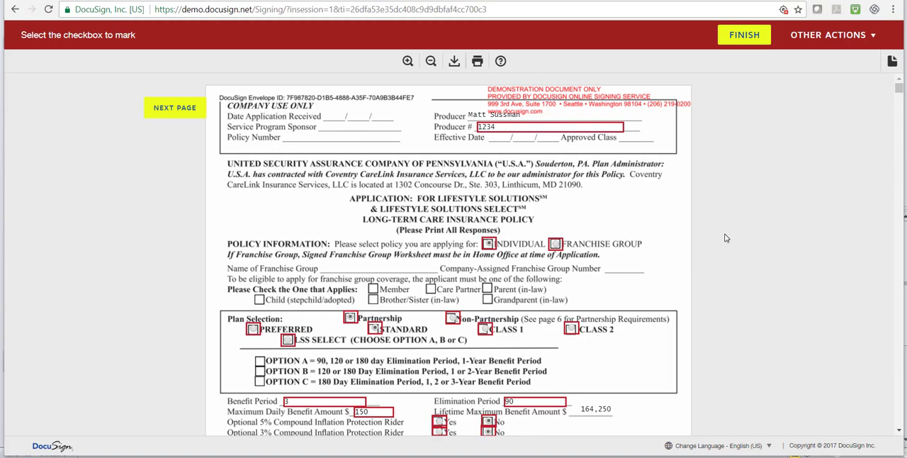
Try Monthly (Bank Draft) as the mode of premium payment on page 1, and set it back to Annual
scroll(730, 244, "down", 1)
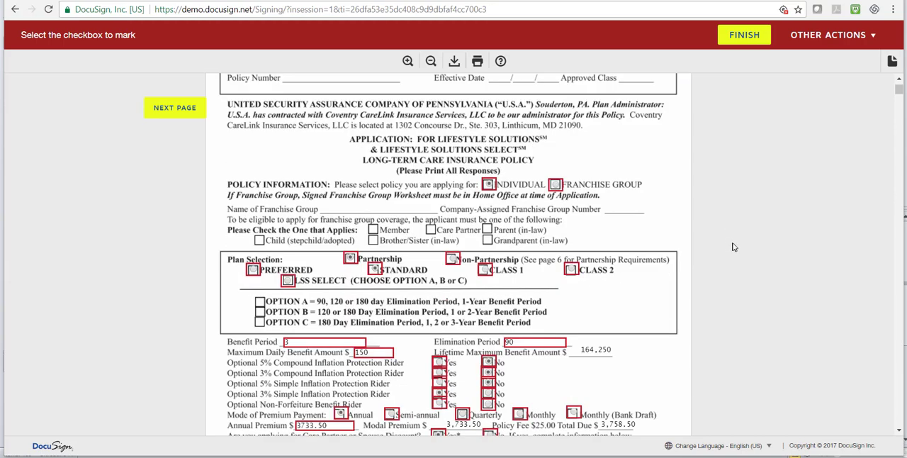
scroll(731, 245, "down", 2)
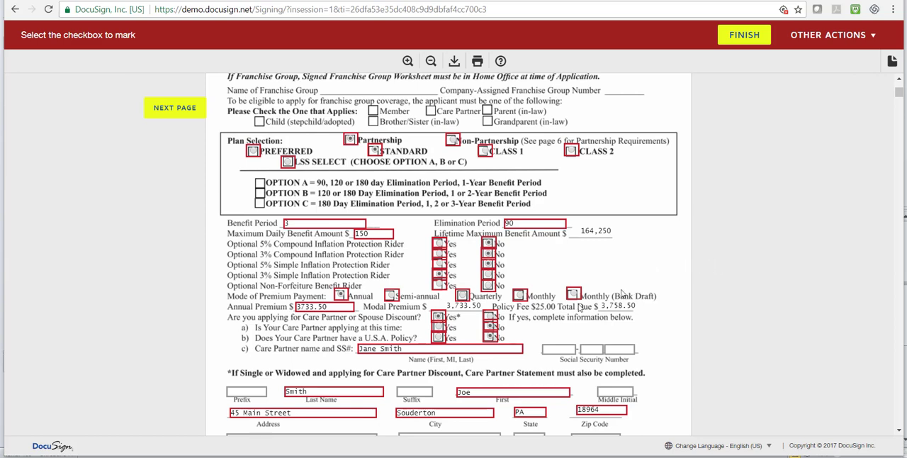
left_click(293, 225)
scroll(730, 267, "down", 1)
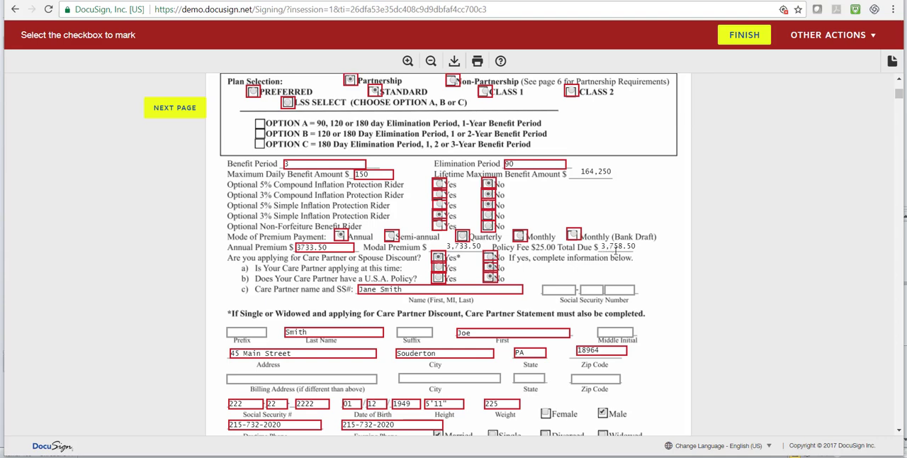
left_click(573, 235)
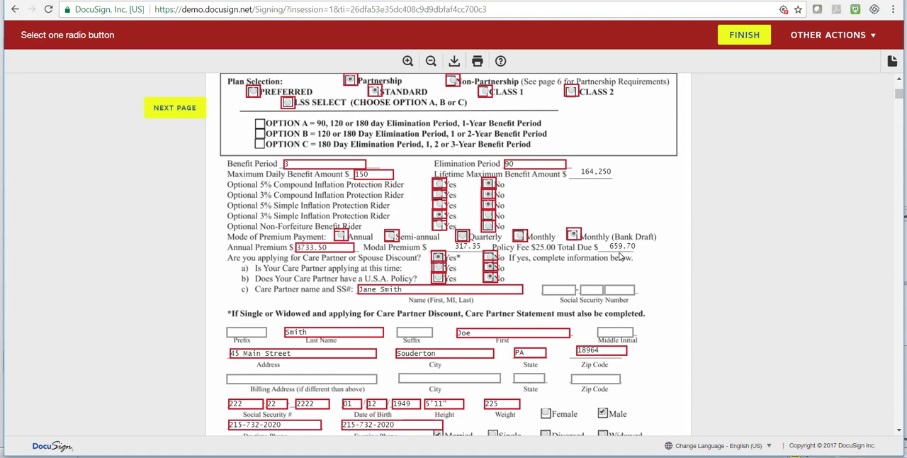
left_click(341, 237)
Review the applicant's personal details, the medical history answers, and the condition and physician tables on pages 1 to 3
scroll(678, 232, "down", 3)
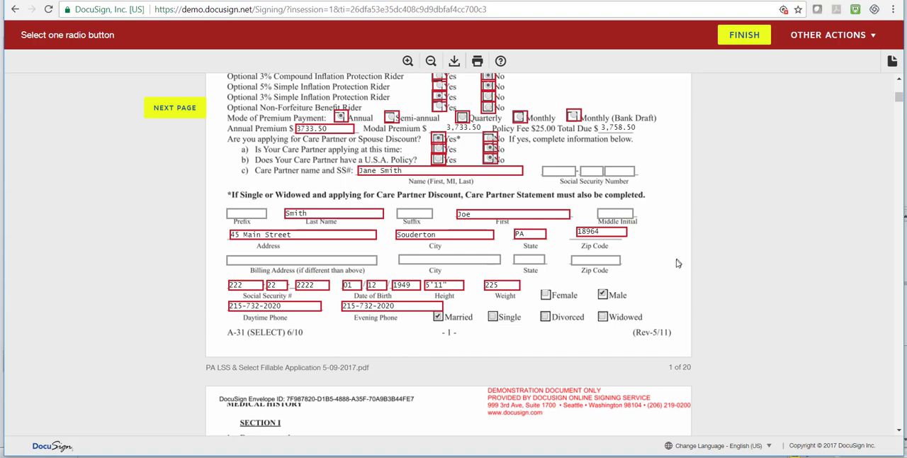
scroll(675, 267, "down", 1)
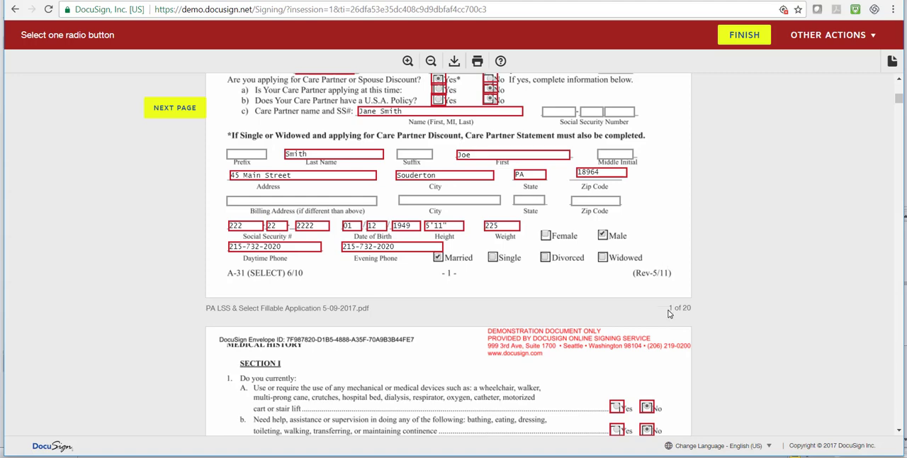
scroll(669, 286, "down", 3)
scroll(669, 315, "down", 15)
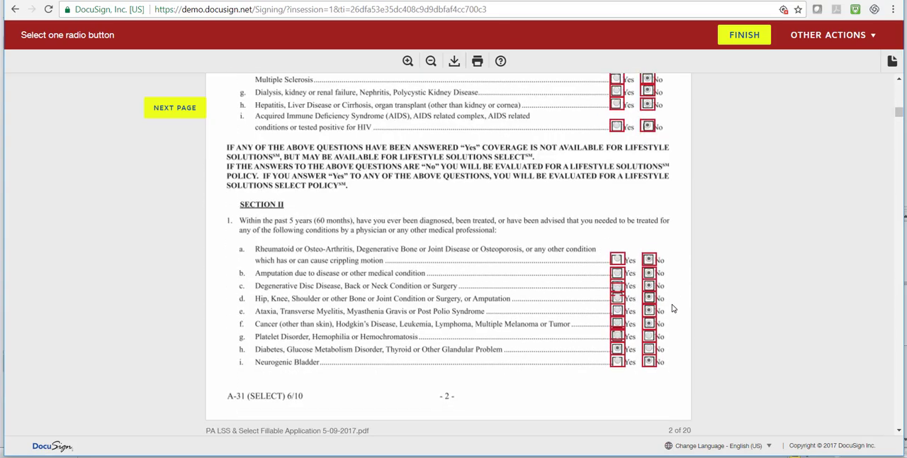
scroll(673, 308, "down", 8)
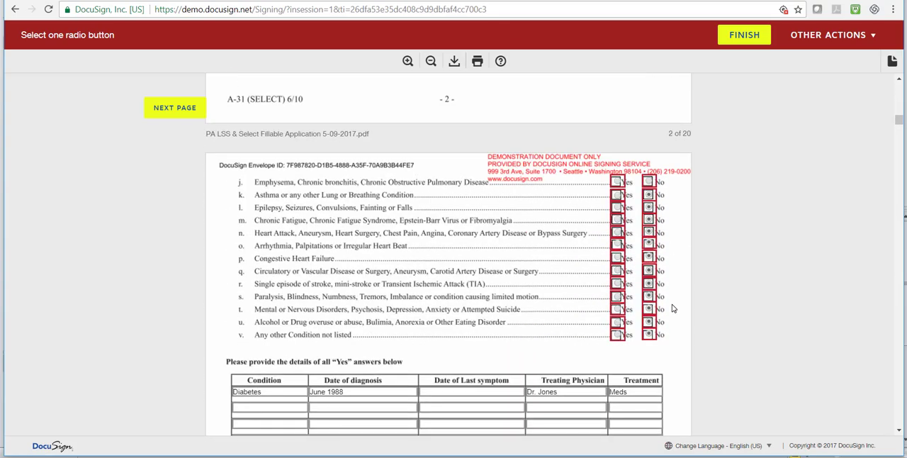
scroll(672, 308, "down", 7)
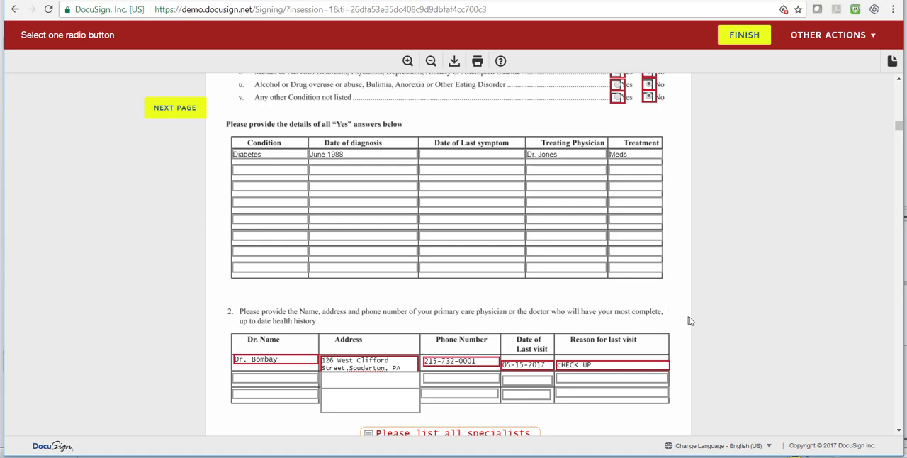
scroll(695, 330, "down", 4)
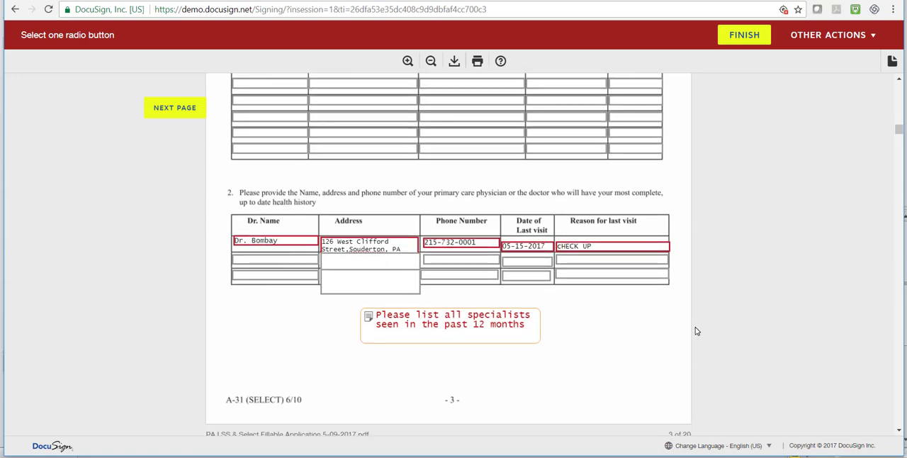
scroll(673, 330, "down", 4)
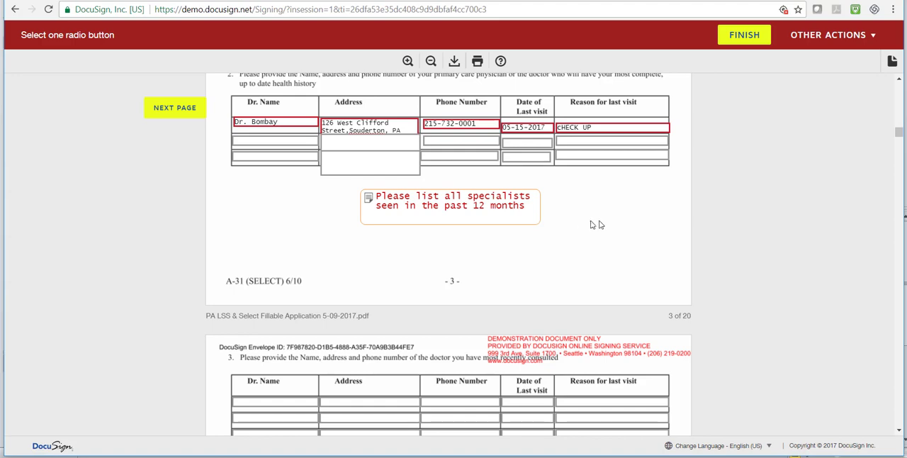
Review the page 4 health questions, the medication table and the optional attachment for an additional medication list
scroll(726, 245, "down", 1)
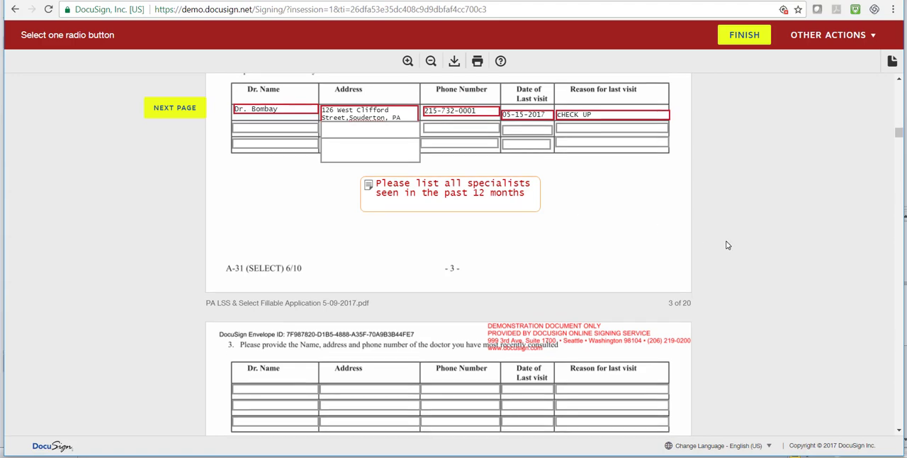
scroll(726, 245, "down", 4)
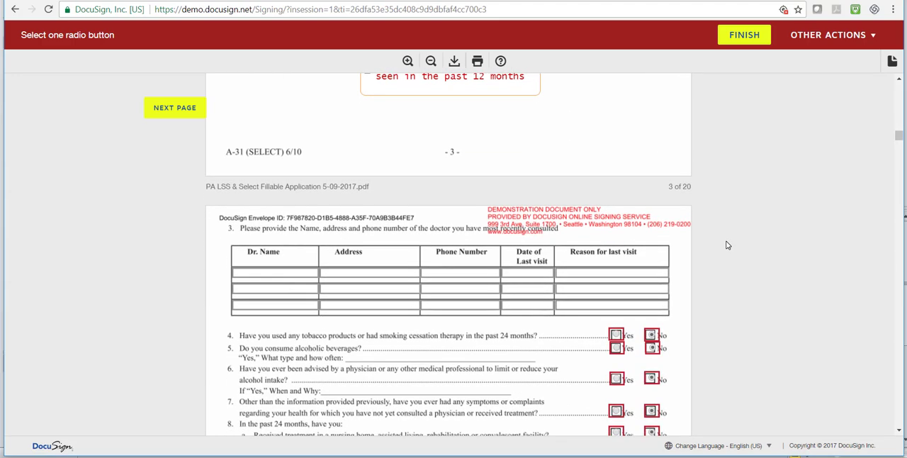
scroll(726, 245, "down", 2)
scroll(726, 244, "down", 2)
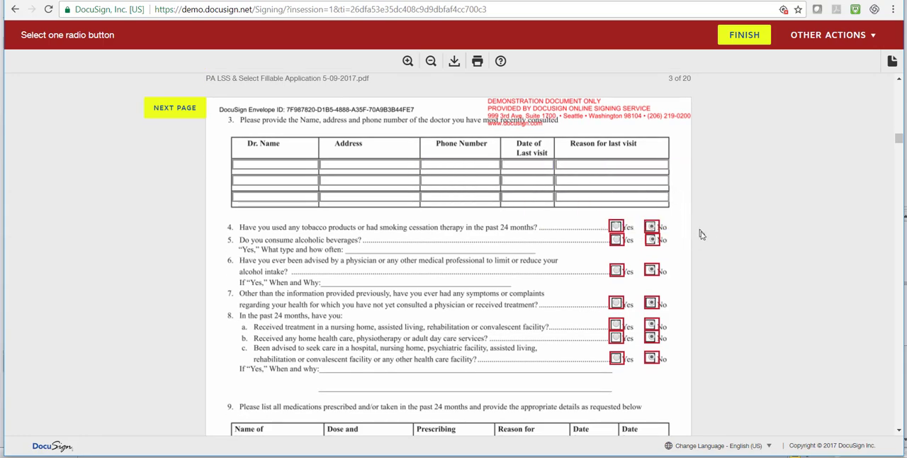
scroll(701, 236, "down", 6)
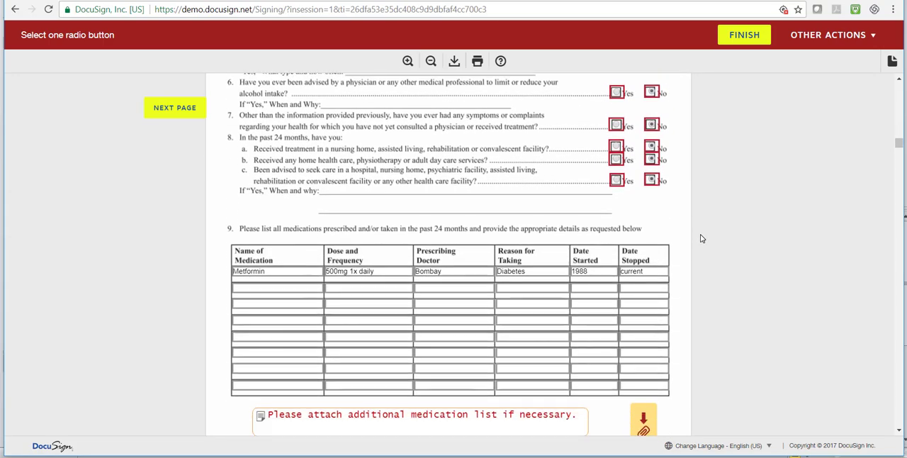
scroll(700, 239, "down", 2)
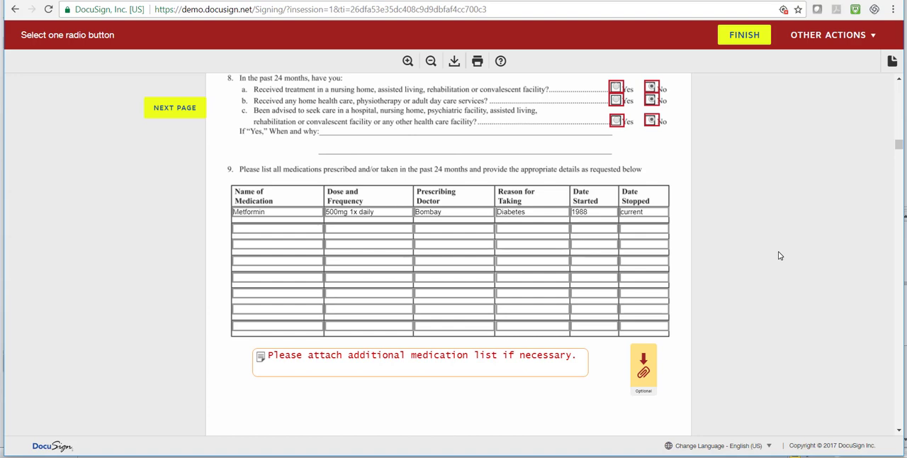
scroll(767, 259, "down", 2)
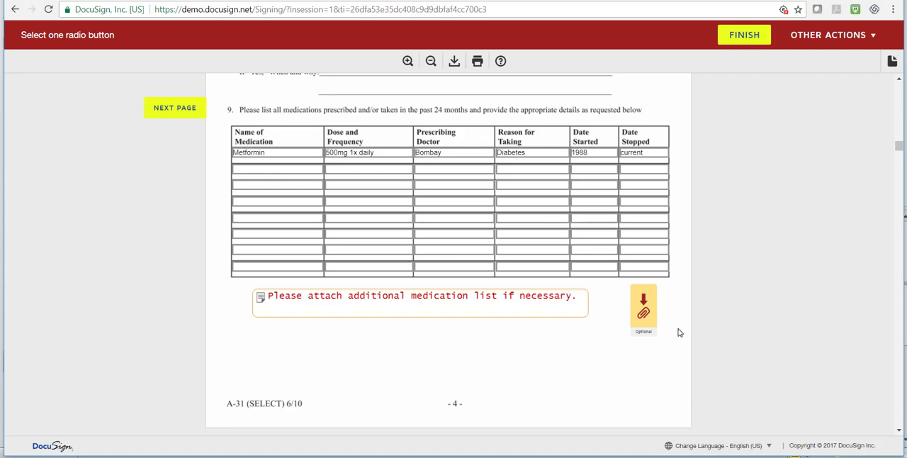
Review Sections III to V, including coverage replacement, lapse designation, beneficiary provision and the inflation and non-forfeiture options
scroll(678, 333, "down", 1)
scroll(677, 333, "down", 3)
scroll(714, 319, "down", 4)
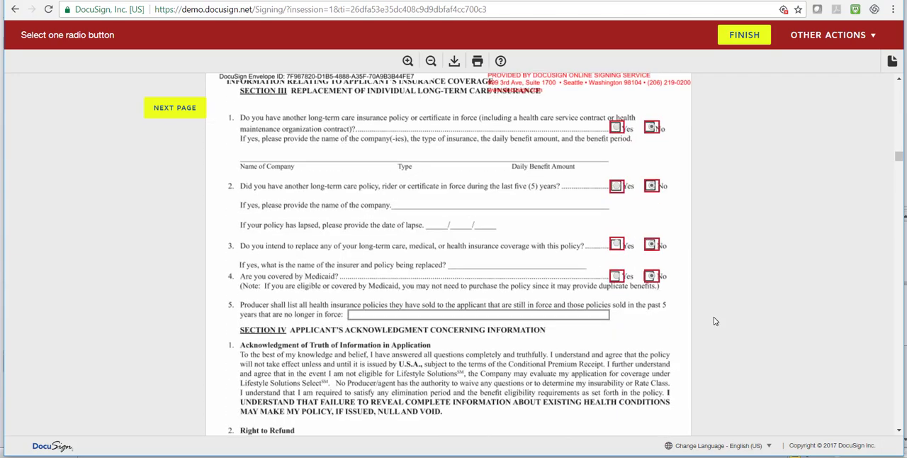
scroll(715, 318, "down", 6)
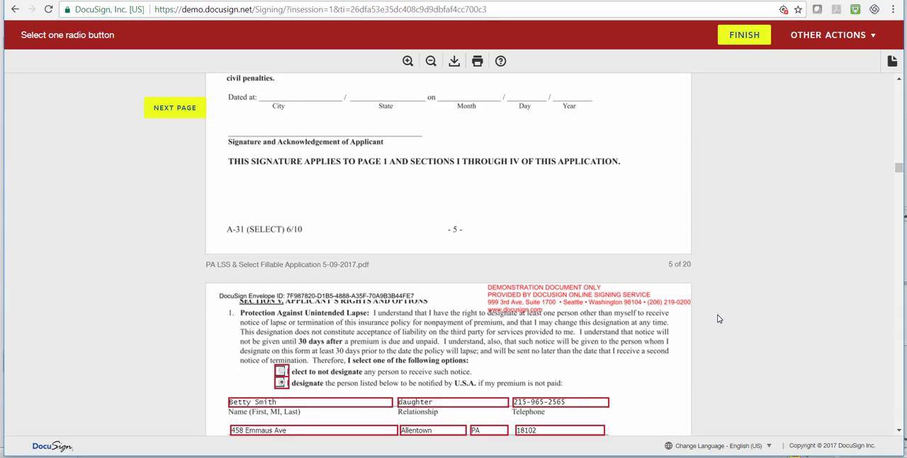
scroll(718, 319, "down", 3)
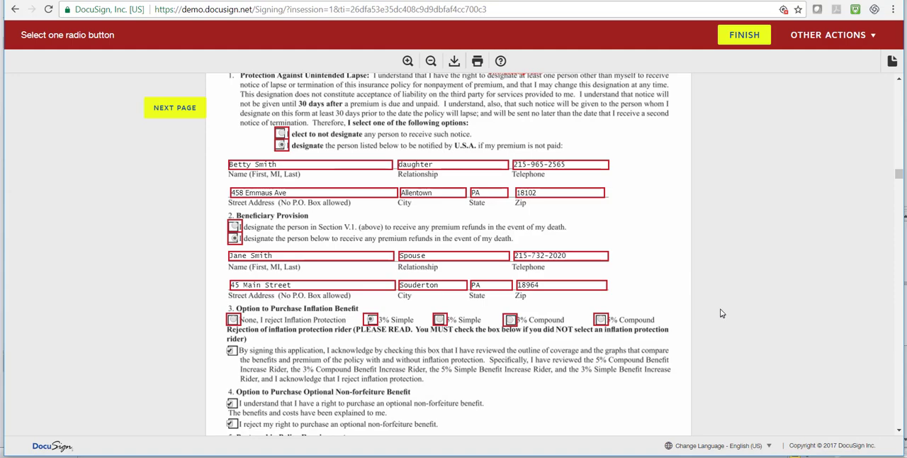
scroll(721, 310, "down", 1)
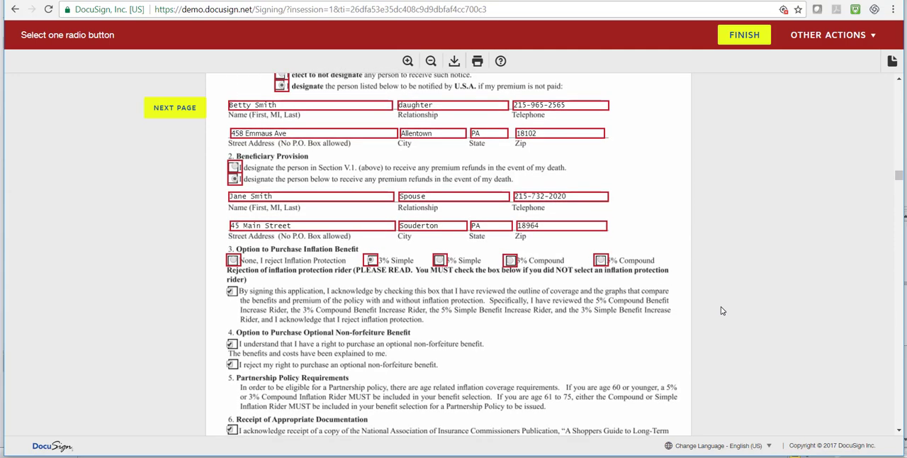
scroll(720, 310, "down", 1)
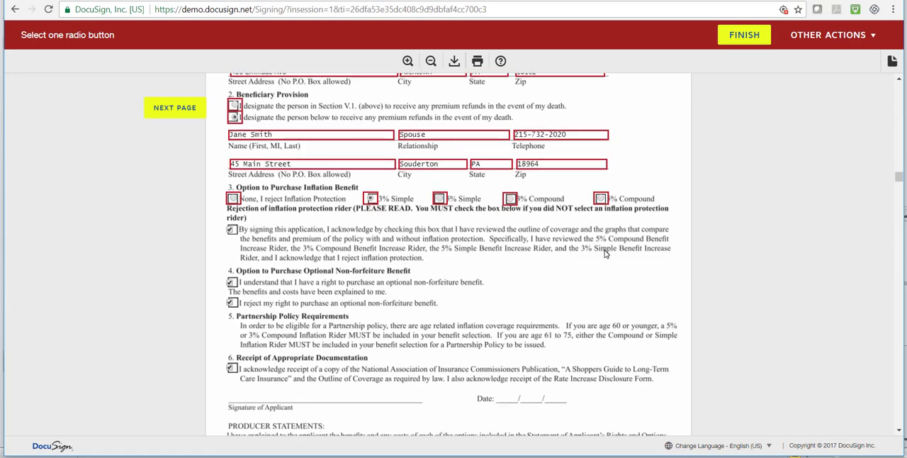
scroll(606, 254, "down", 1)
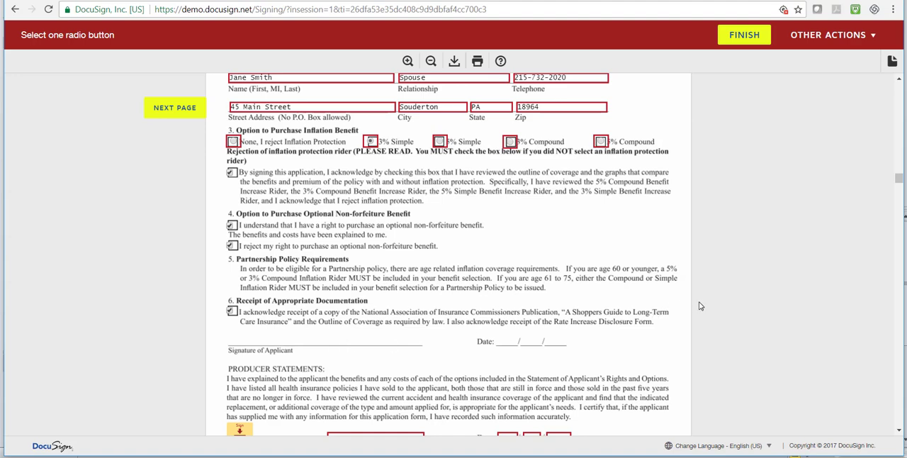
Sign the Producer Statements on page 6 as the producer and enter the producer's telephone number
scroll(671, 337, "down", 1)
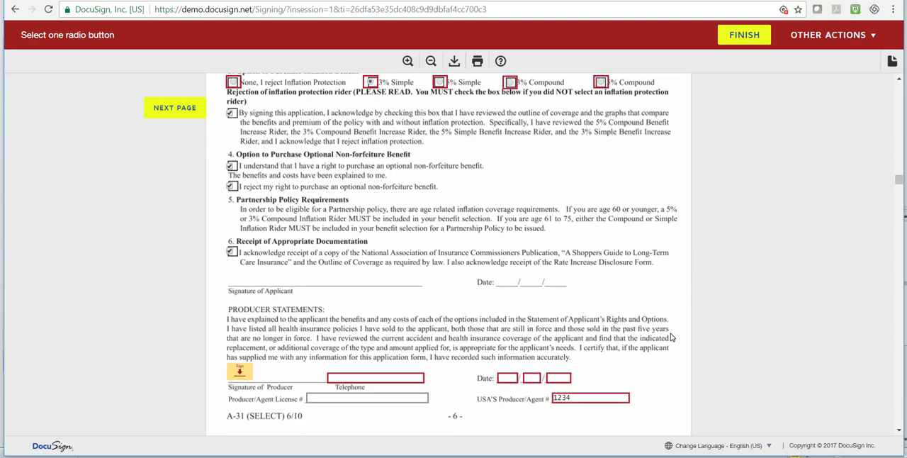
scroll(672, 337, "down", 1)
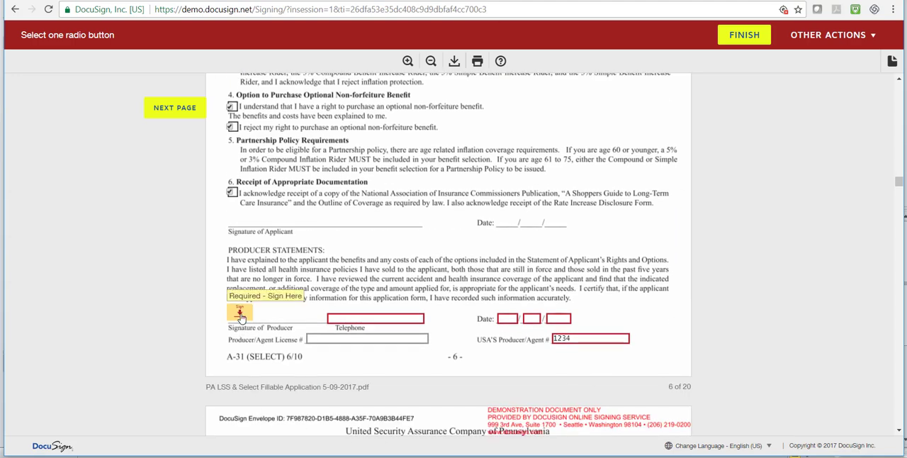
left_click(240, 314)
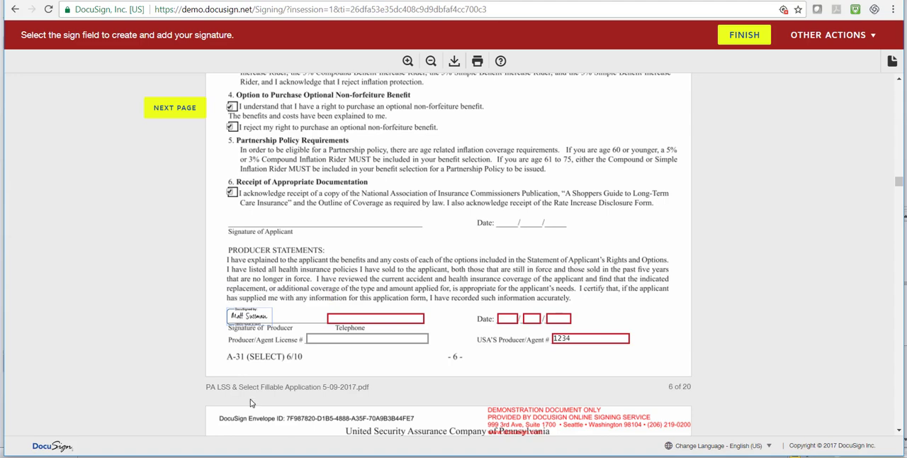
left_click(344, 320)
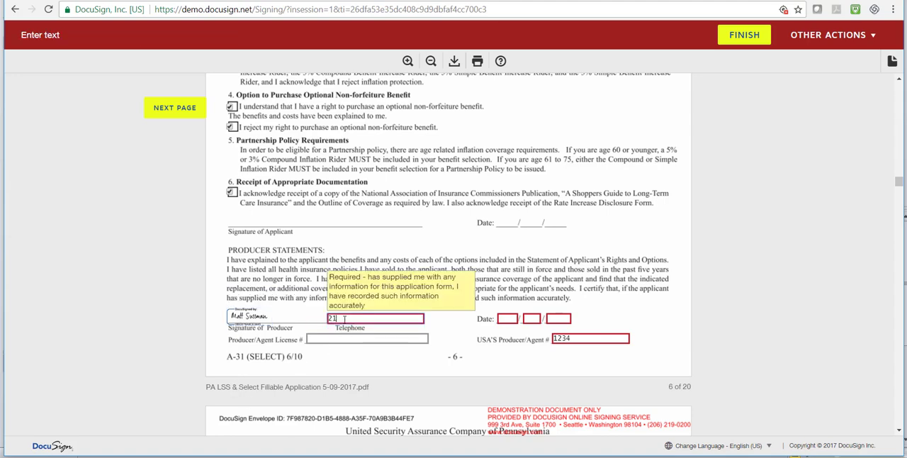
Date the producer's signature on page 6 as 07/06/2017
left_click(502, 318)
left_click(502, 318)
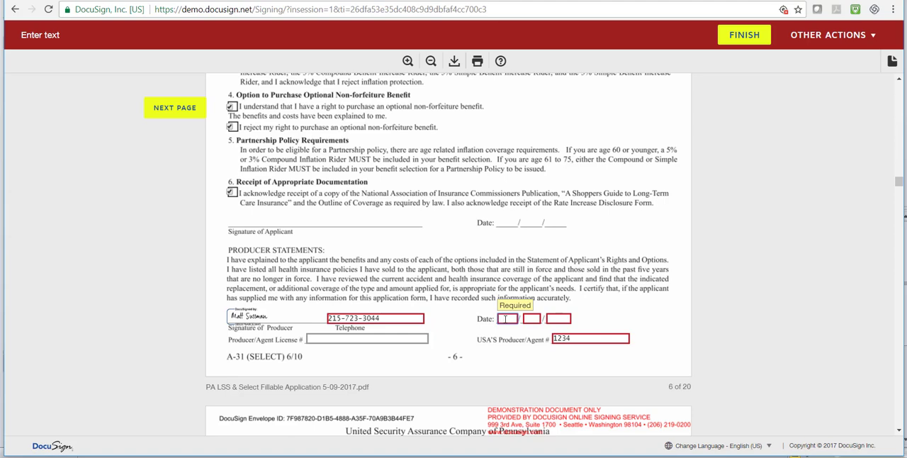
type("07")
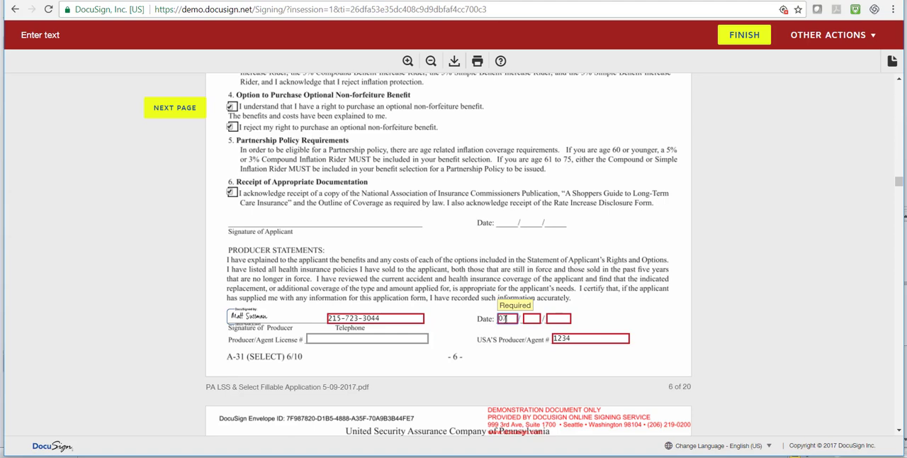
left_click(540, 321)
type("0")
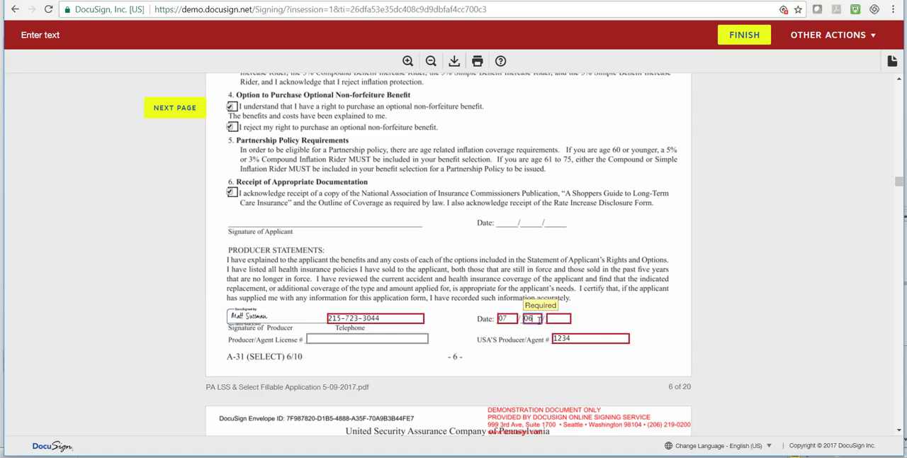
type("6")
left_click(559, 320)
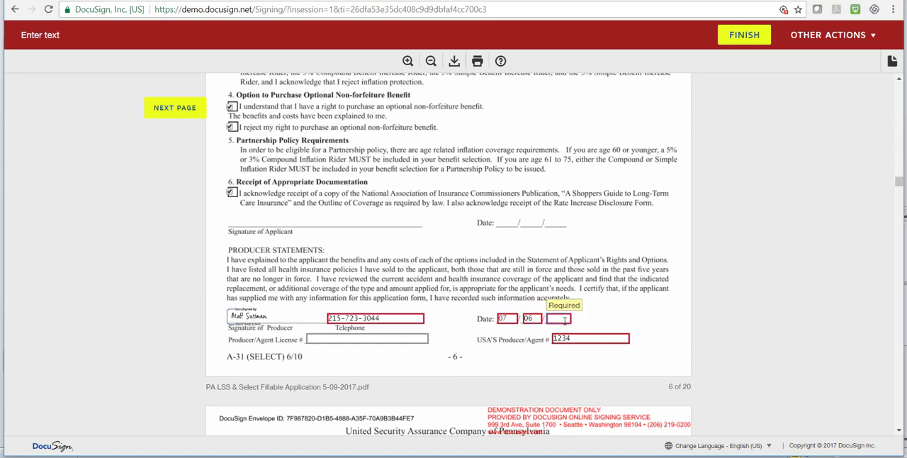
type("2017")
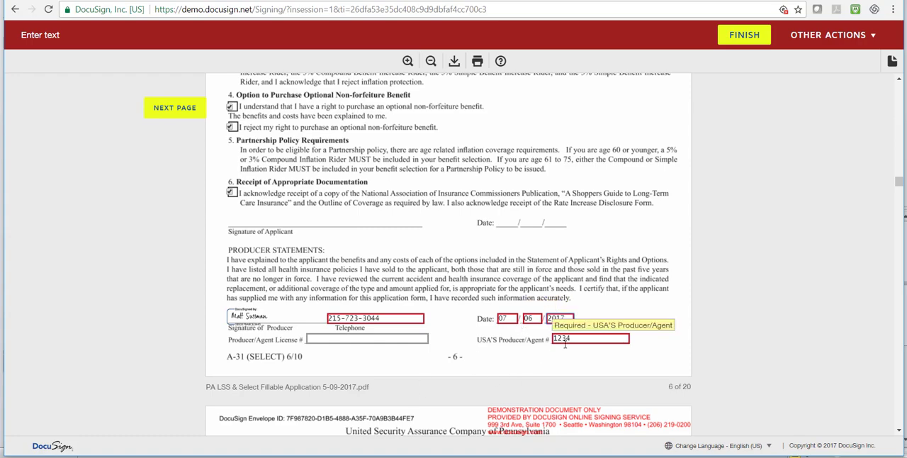
Try Credit Card as the payment method on page 8, and set it back to Bank Draft
scroll(558, 362, "down", 2)
scroll(559, 365, "down", 2)
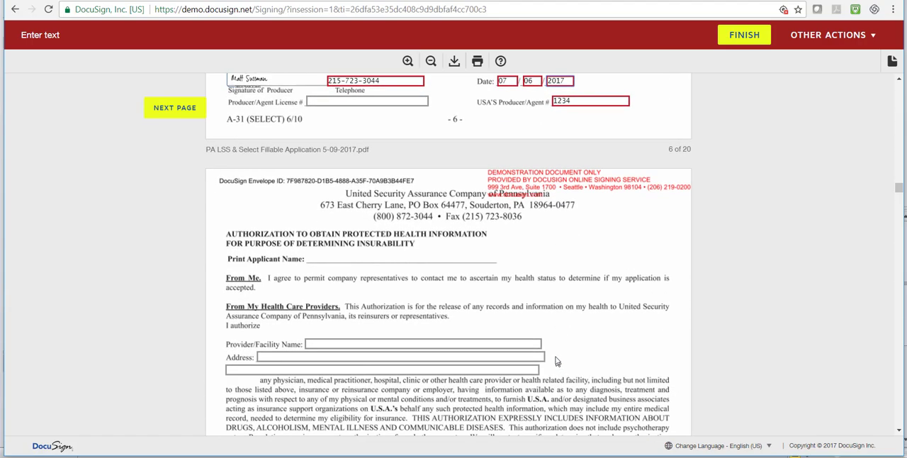
scroll(609, 334, "down", 7)
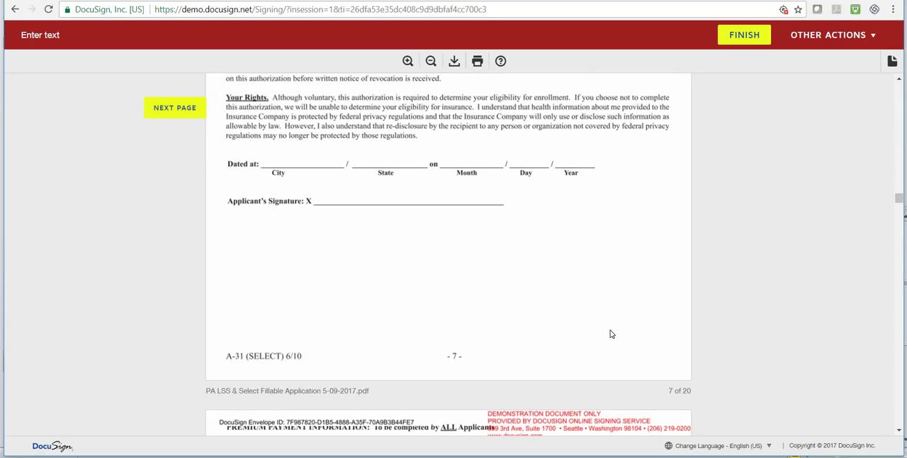
scroll(611, 334, "down", 5)
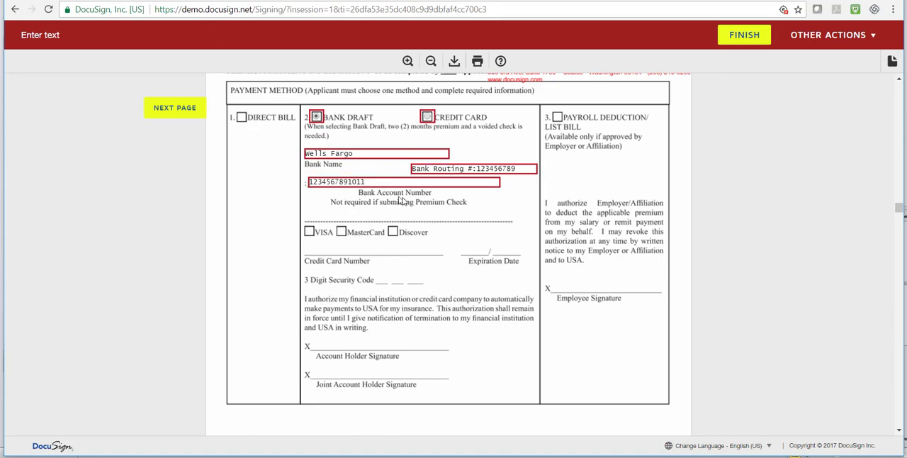
left_click(428, 118)
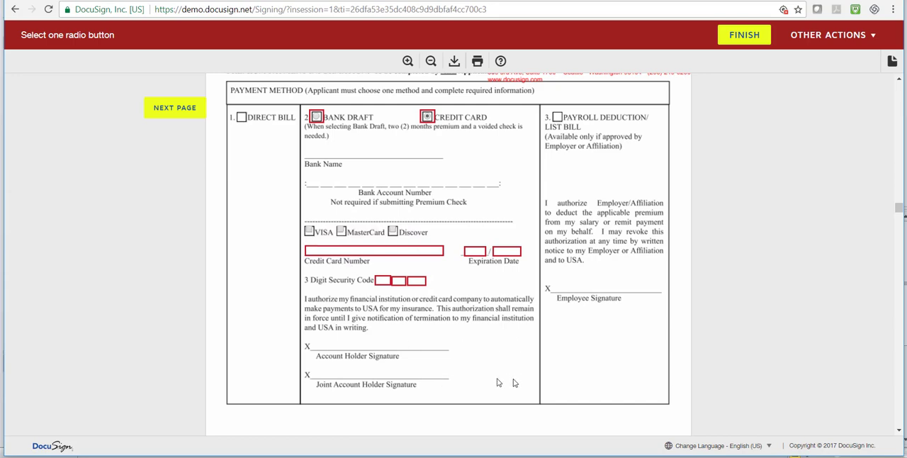
left_click(317, 117)
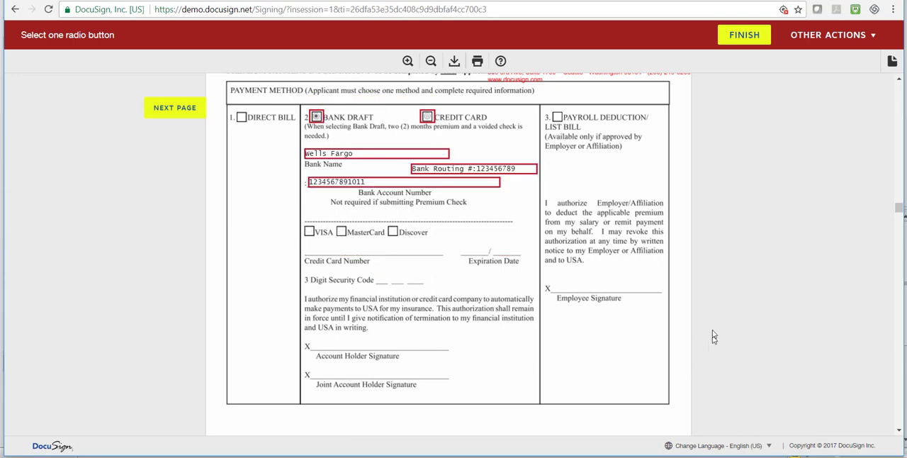
Enter 3758.50 as the sum received on the page 9 Conditional Premium Receipt and sign it as the agent
scroll(702, 333, "down", 10)
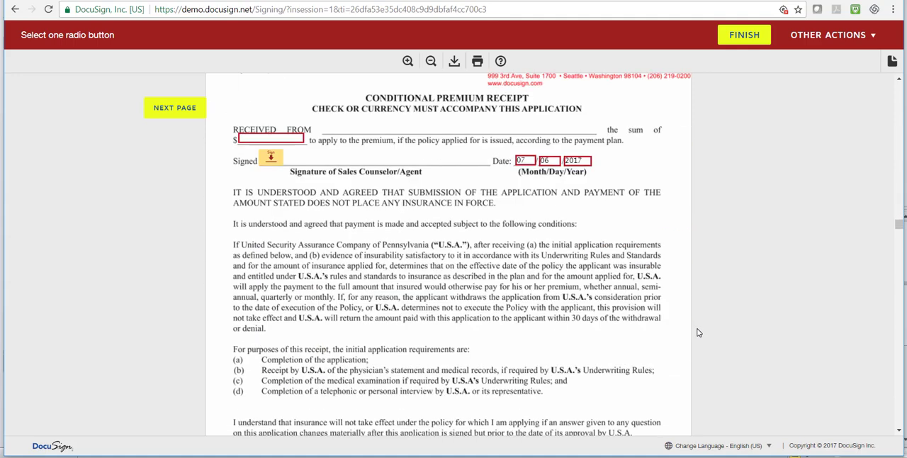
left_click(273, 137)
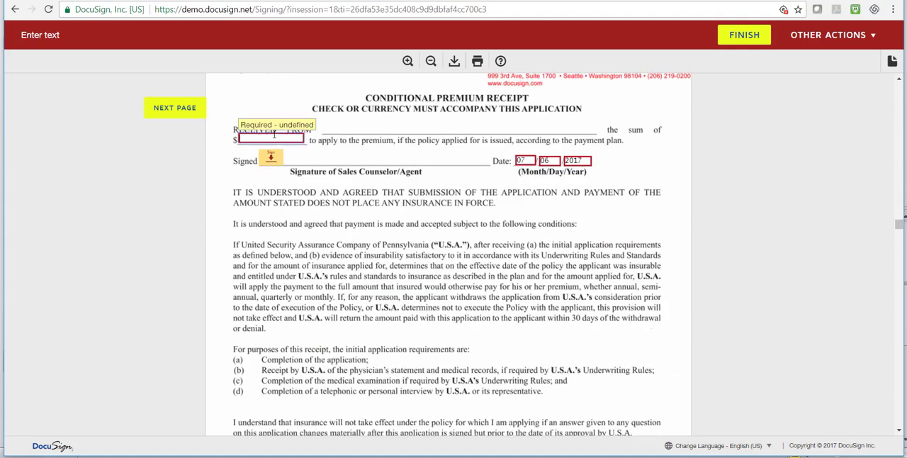
type("3758.50")
left_click(270, 158)
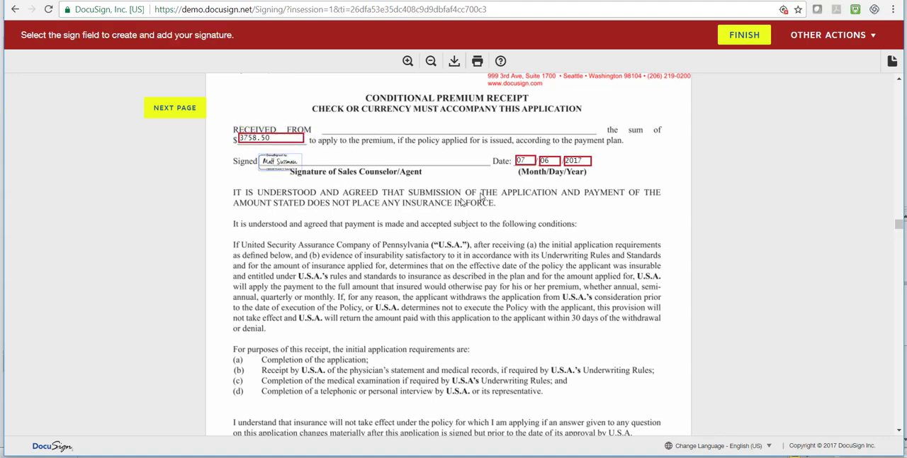
Sign the second copy of the Conditional Premium Receipt on page 10 as the agent
scroll(545, 205, "down", 3)
scroll(544, 209, "down", 5)
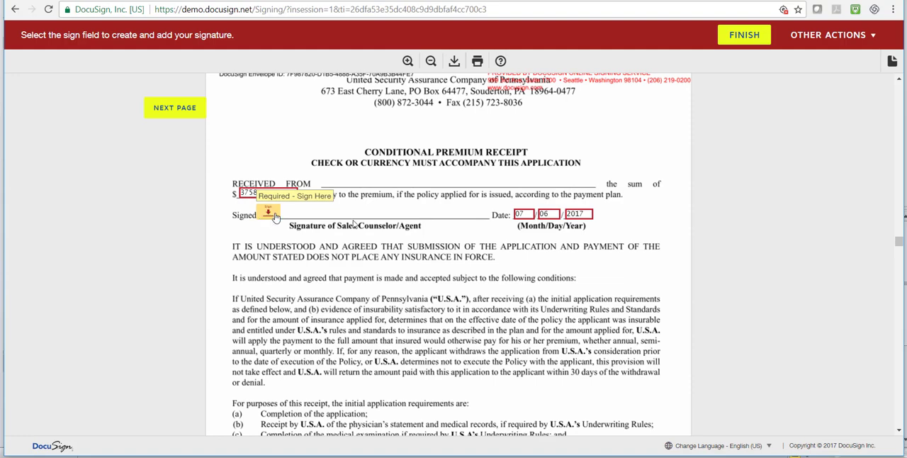
left_click(266, 214)
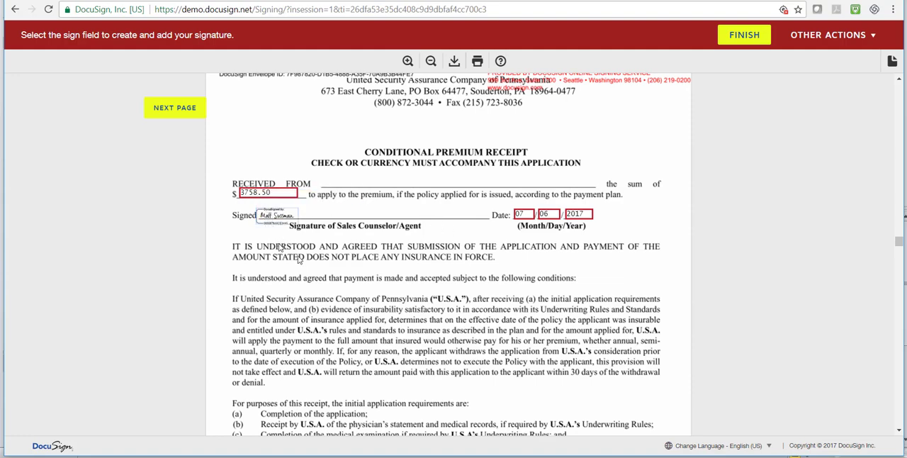
Review the Care Partner Statement, the financial non-disclosure authorization, the rate increase disclosure and the Medicare, Medicaid and Shopper's Guide notes
scroll(469, 271, "down", 7)
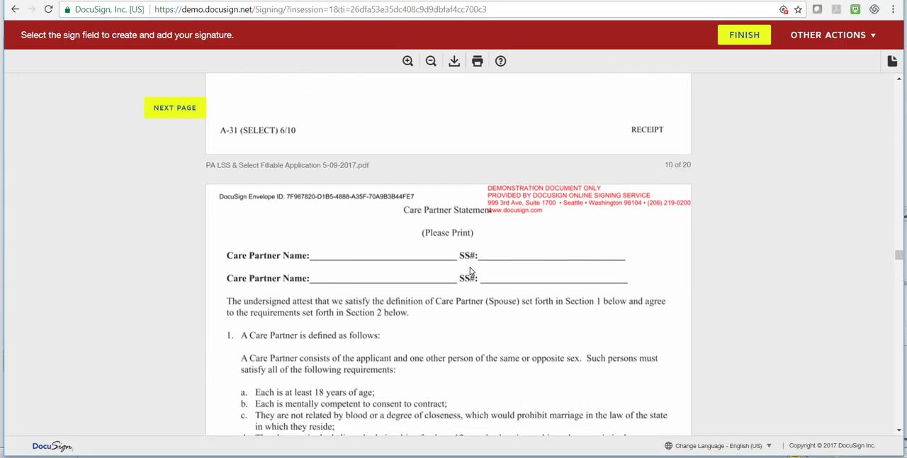
scroll(470, 272, "down", 6)
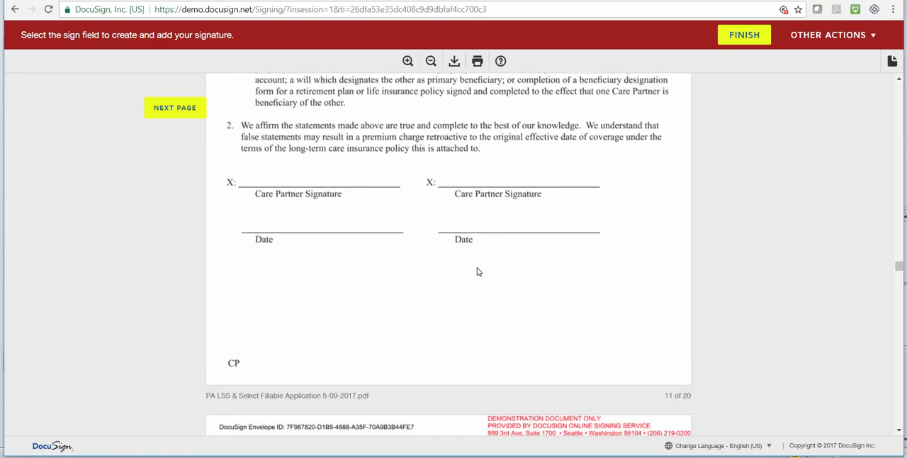
scroll(477, 272, "down", 5)
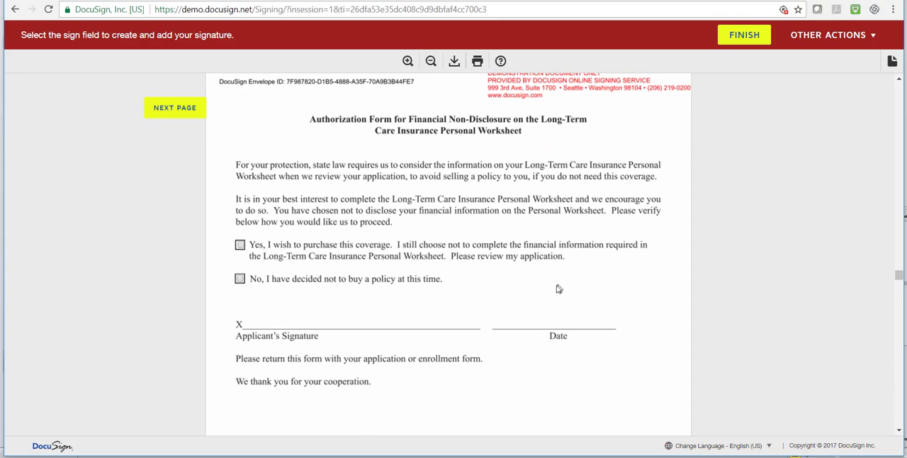
scroll(625, 304, "down", 3)
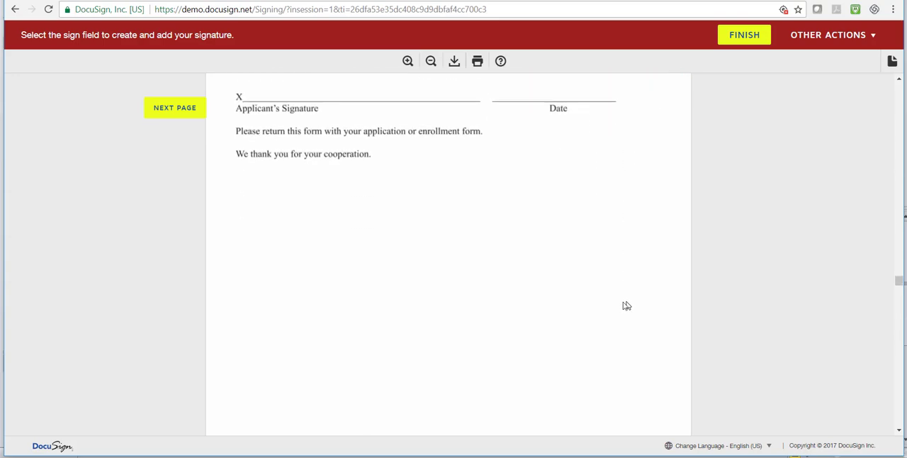
scroll(430, 289, "down", 10)
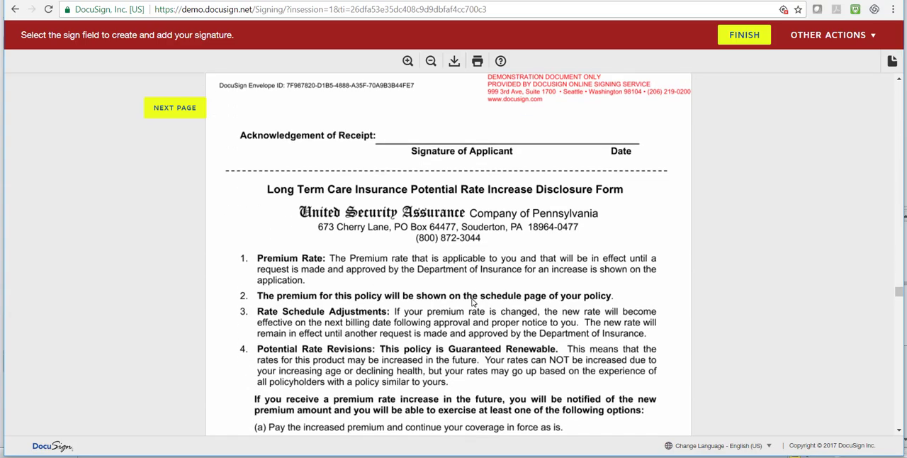
scroll(472, 303, "down", 10)
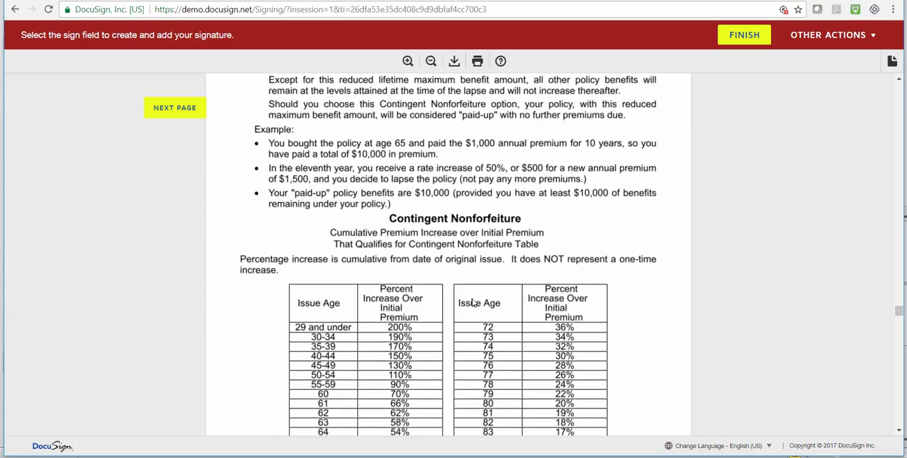
scroll(473, 303, "down", 15)
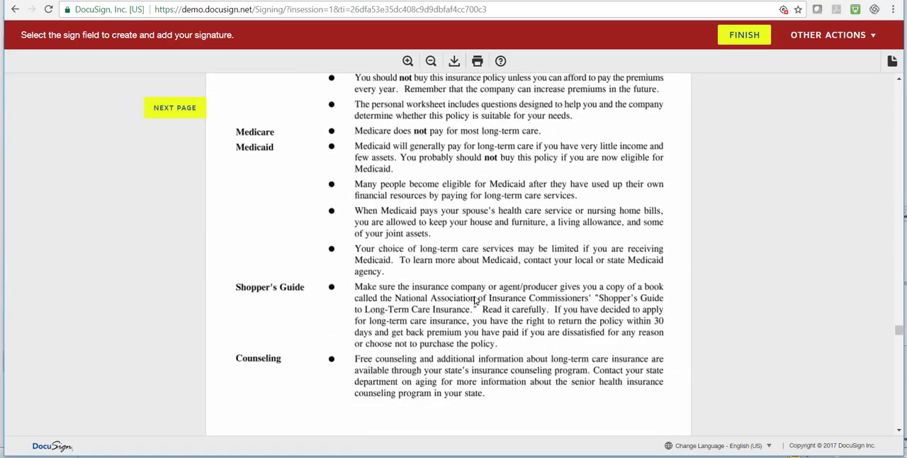
Review the Long-Term Care Insurance Personal Worksheet's premium, income, inflation protection, elimination period, savings and disclosure answers
scroll(475, 300, "down", 4)
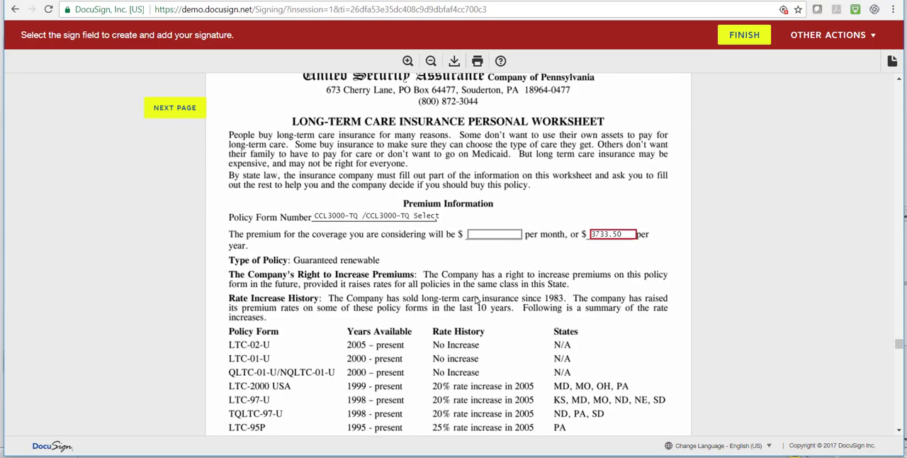
scroll(476, 301, "down", 2)
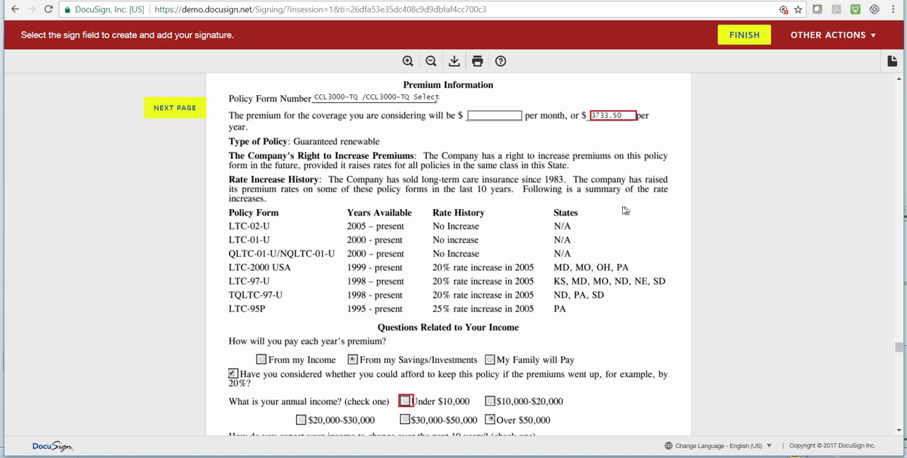
scroll(623, 211, "down", 3)
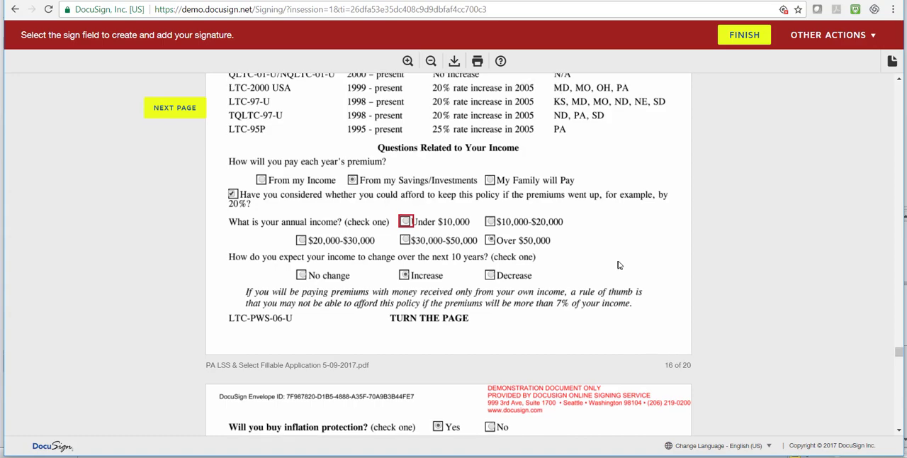
scroll(617, 264, "down", 3)
scroll(619, 264, "down", 1)
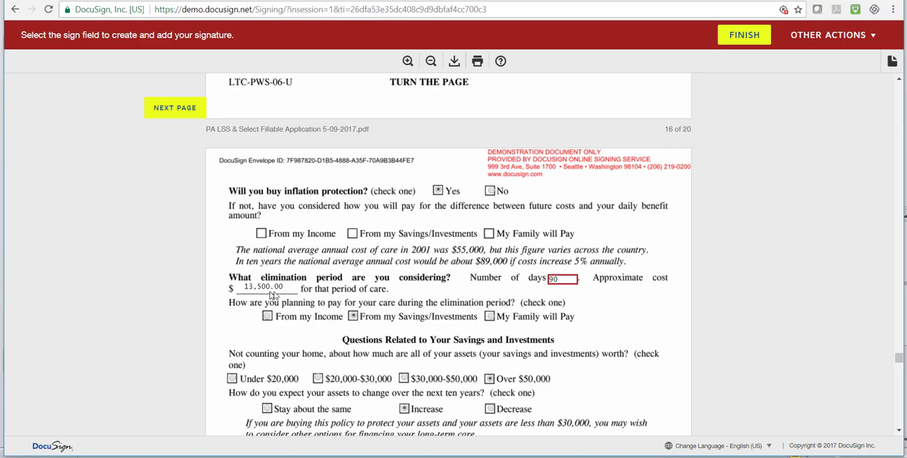
scroll(661, 330, "down", 1)
scroll(661, 326, "down", 5)
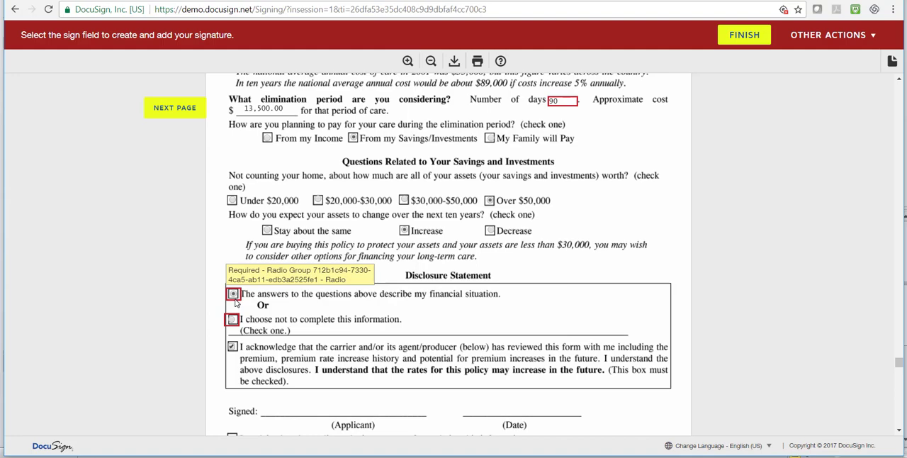
Sign the Personal Worksheet on page 17 in the Agent/Producer signature field
scroll(684, 273, "down", 3)
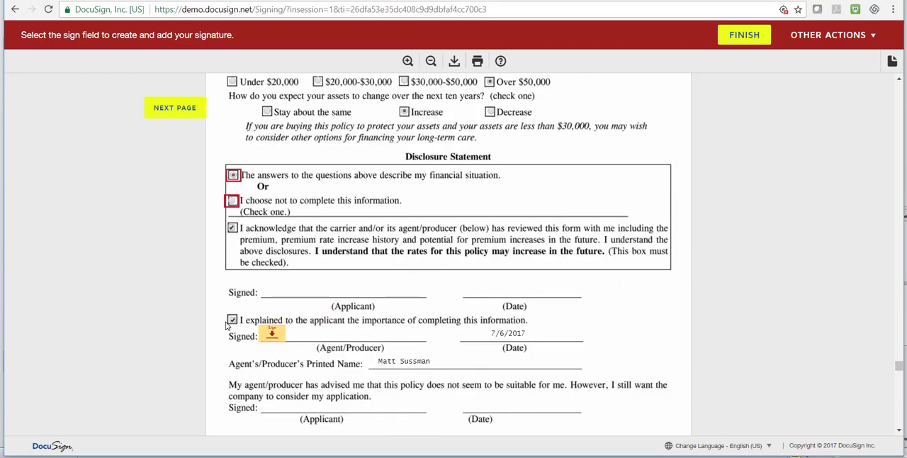
left_click(271, 336)
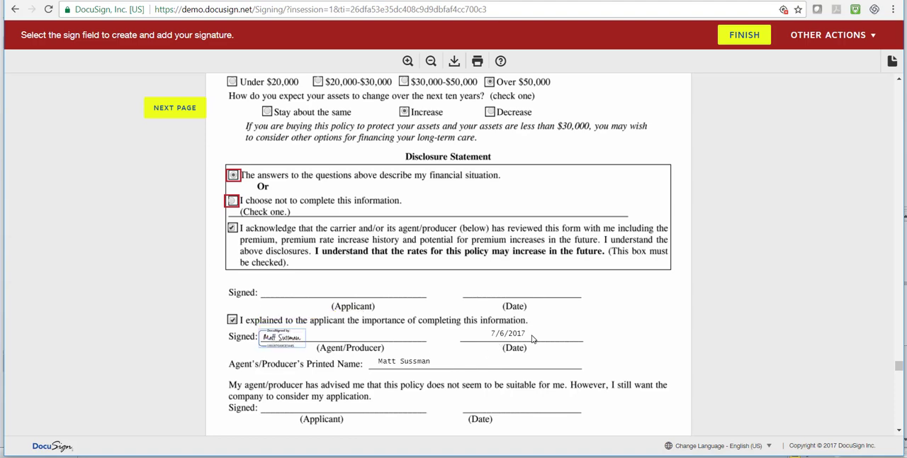
scroll(599, 343, "down", 3)
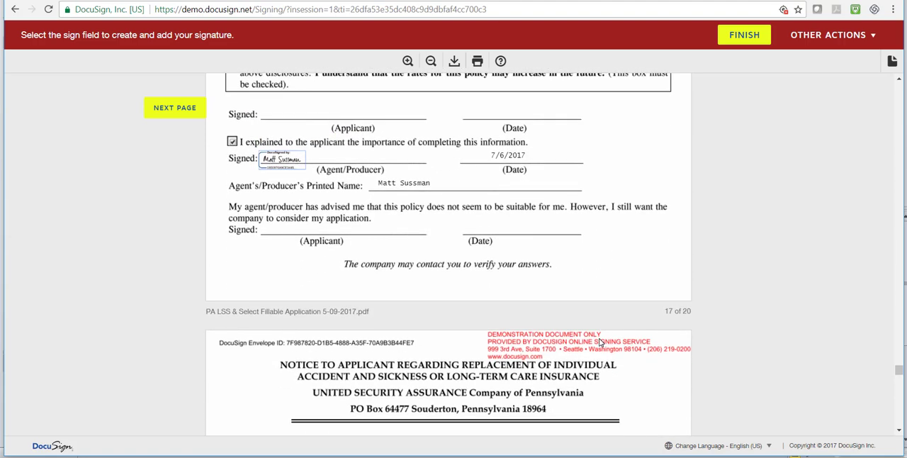
scroll(599, 343, "down", 1)
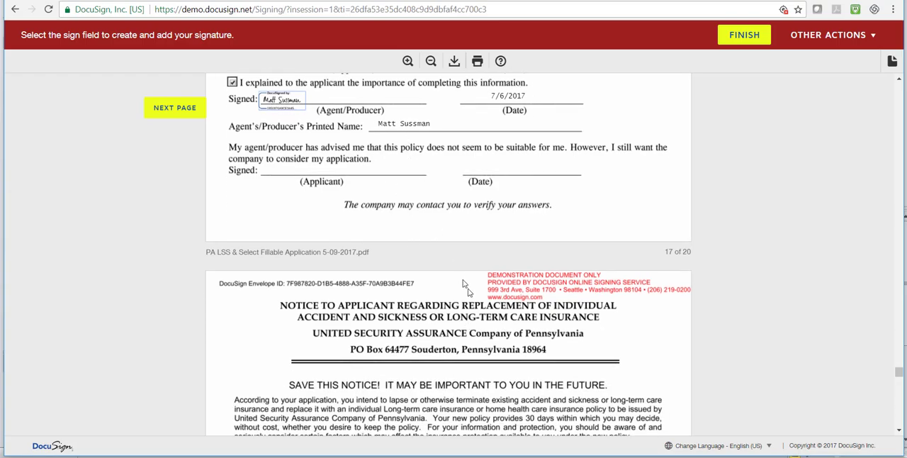
Review the Notice to Applicant Regarding Replacement and the Long Term Care Comparison Form through the last page of the document
scroll(464, 284, "down", 6)
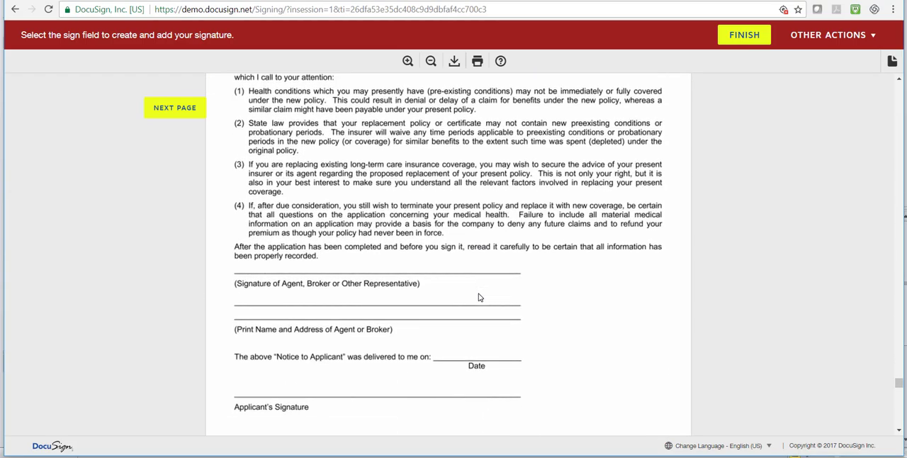
scroll(478, 298, "down", 11)
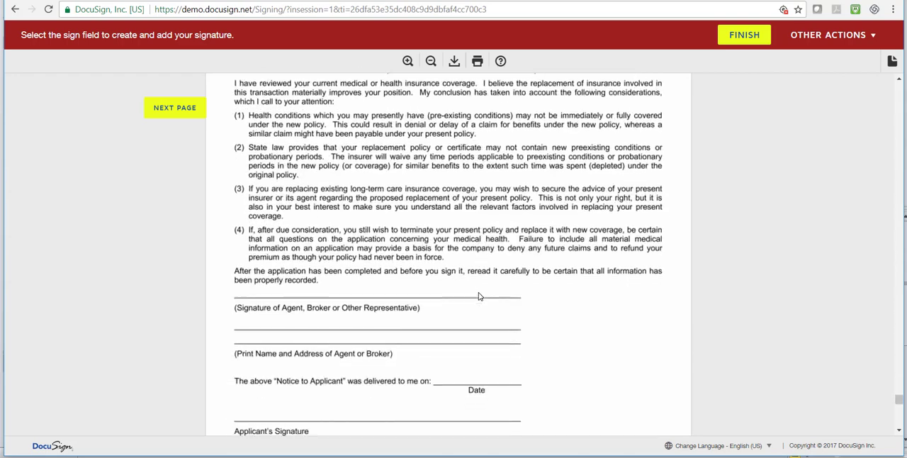
scroll(478, 297, "down", 7)
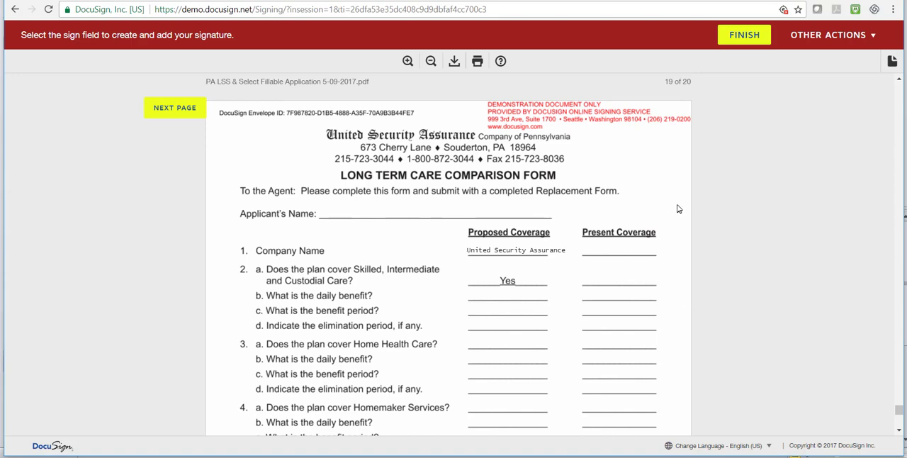
scroll(672, 209, "down", 1)
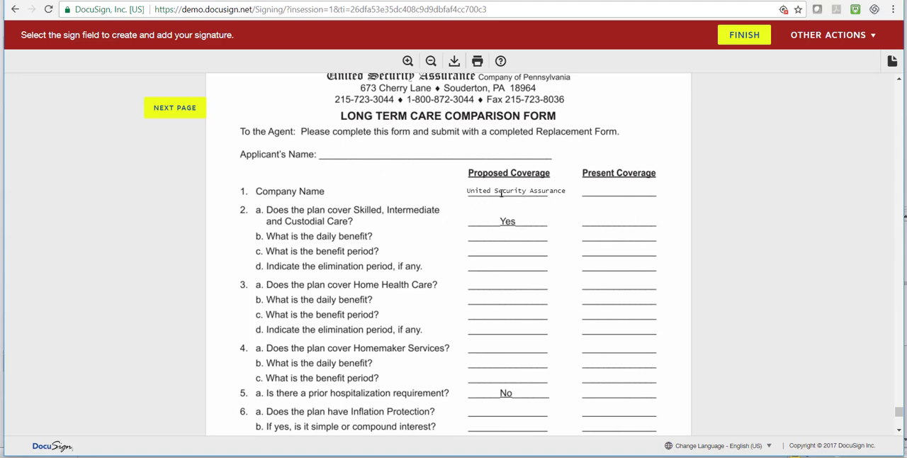
scroll(670, 243, "down", 1)
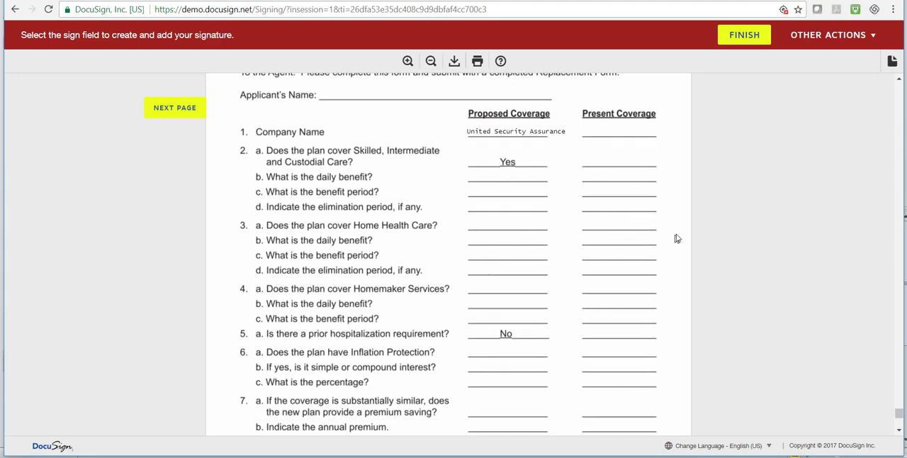
scroll(683, 240, "down", 3)
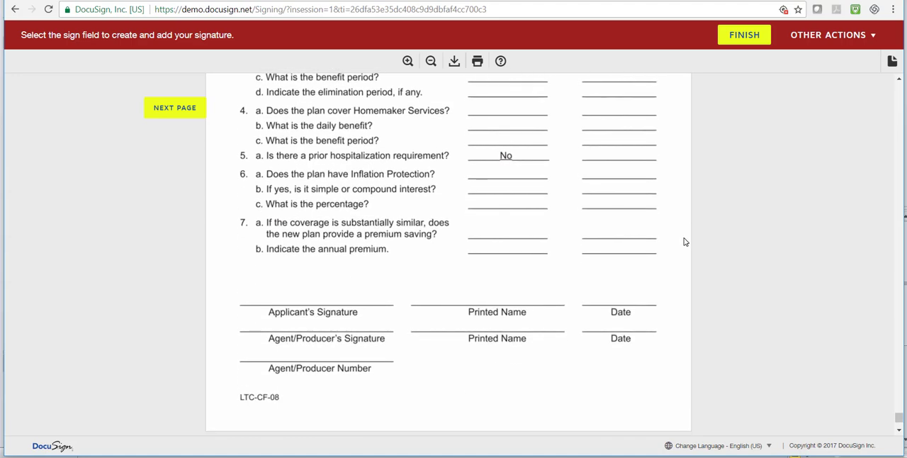
scroll(684, 242, "down", 1)
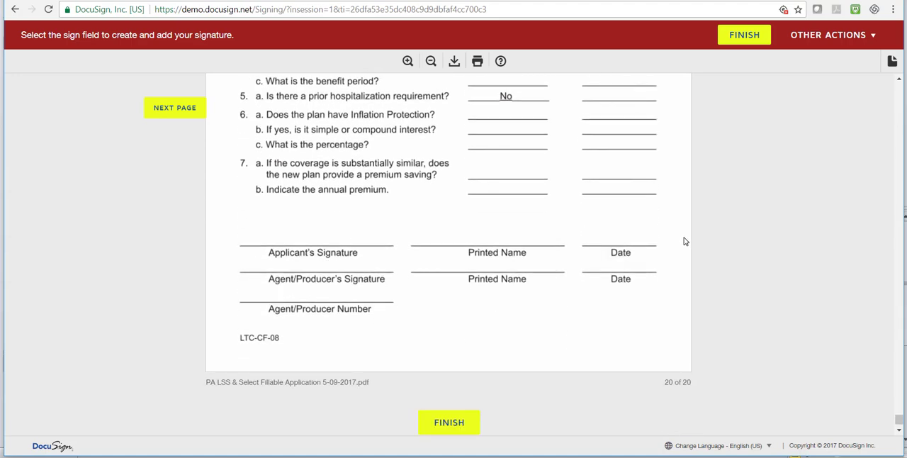
scroll(684, 242, "up", 3)
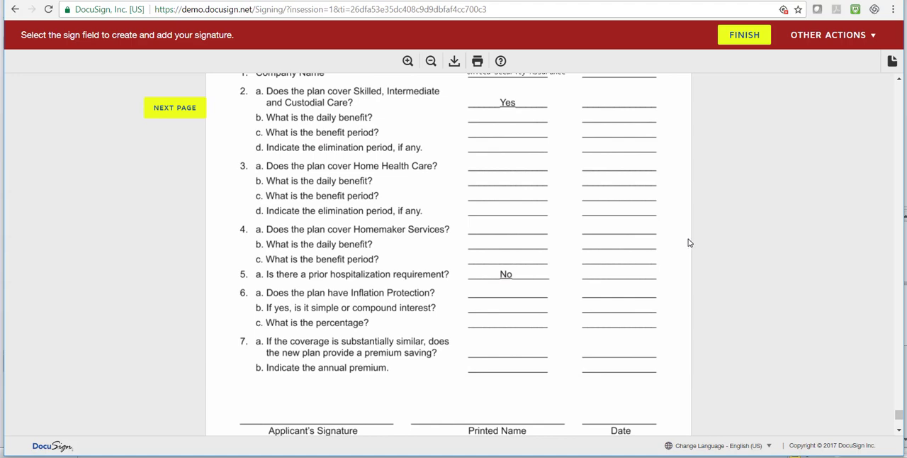
scroll(688, 243, "up", 1)
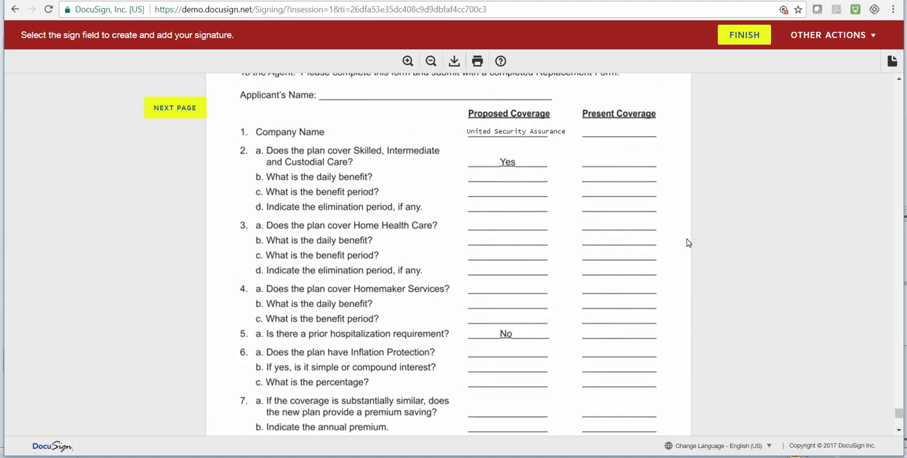
scroll(686, 243, "down", 5)
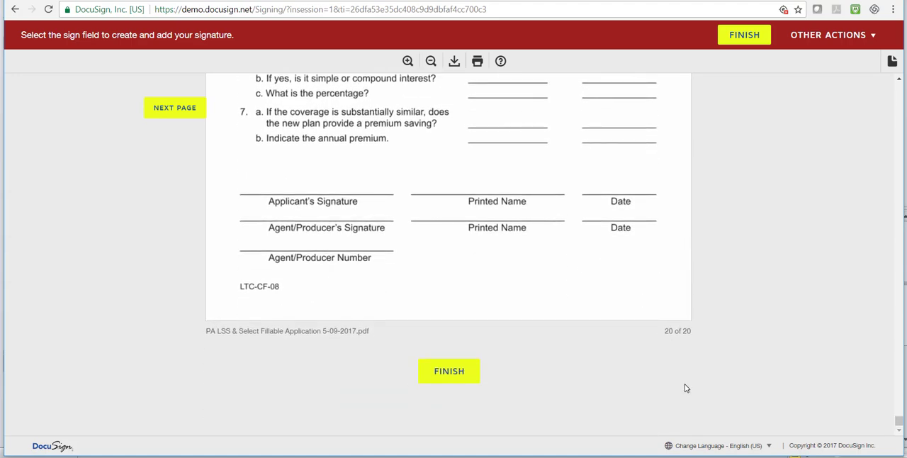
Answer No to the missed Non-Forfeiture Benefit Rider, platelet disorder and emphysema questions, and finish the agent's signing
left_click(451, 374)
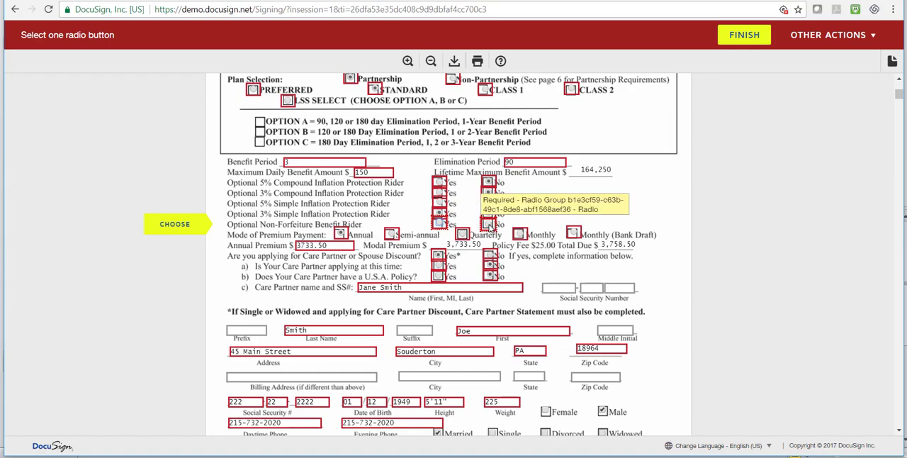
left_click(489, 225)
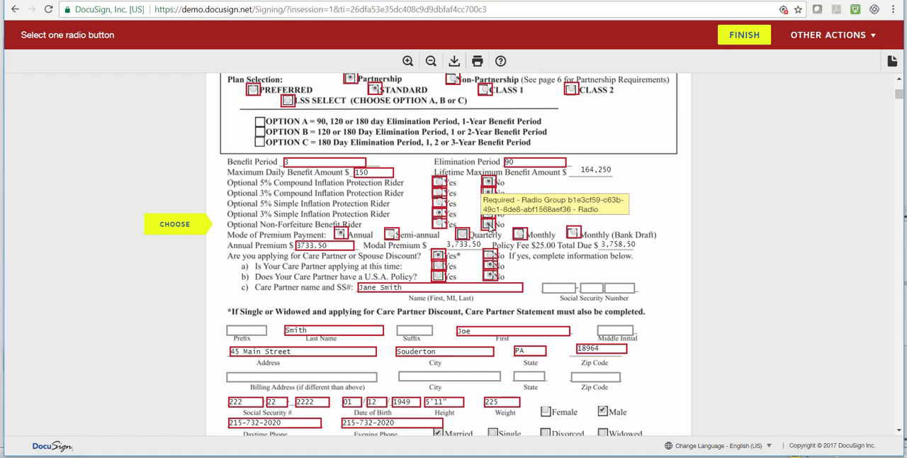
left_click(743, 37)
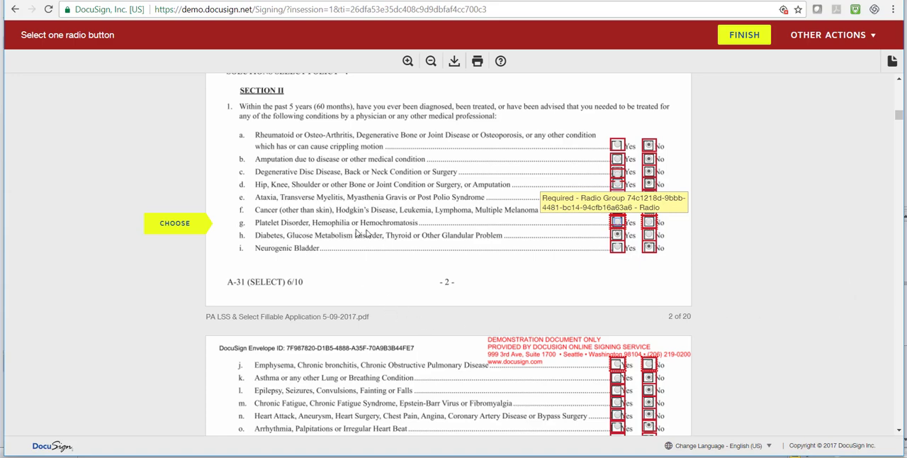
left_click(649, 225)
left_click(728, 39)
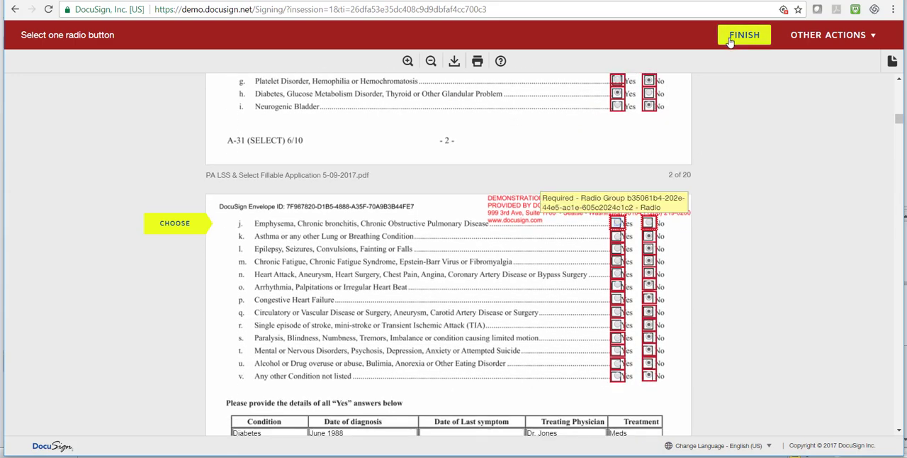
left_click(650, 224)
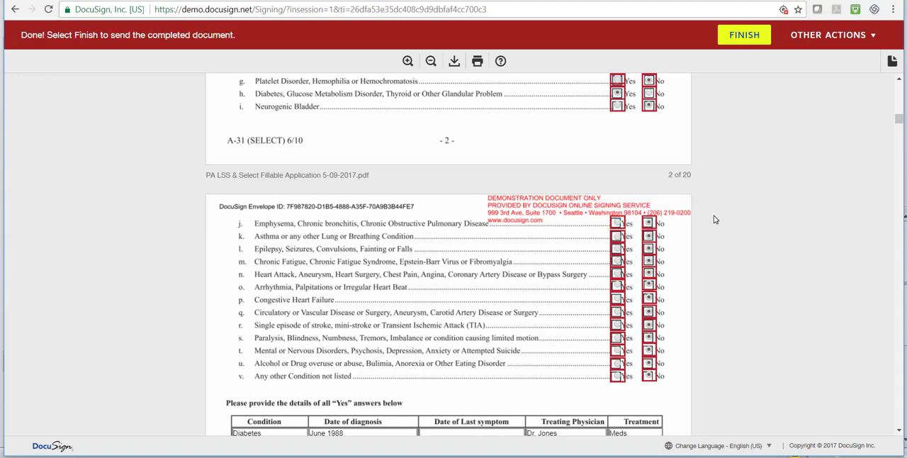
left_click(740, 40)
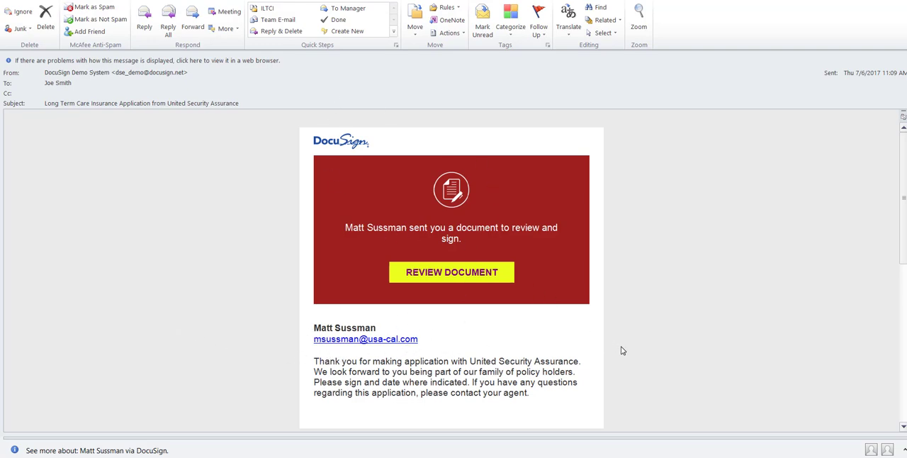
Open the application from the applicant's email invitation, agree to electronic records and signatures, and continue, dismissing the location request
left_click(451, 273)
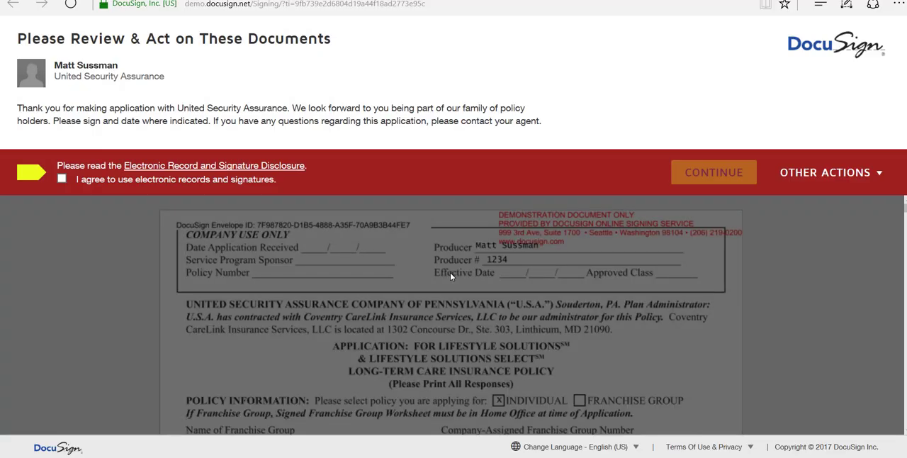
left_click(62, 179)
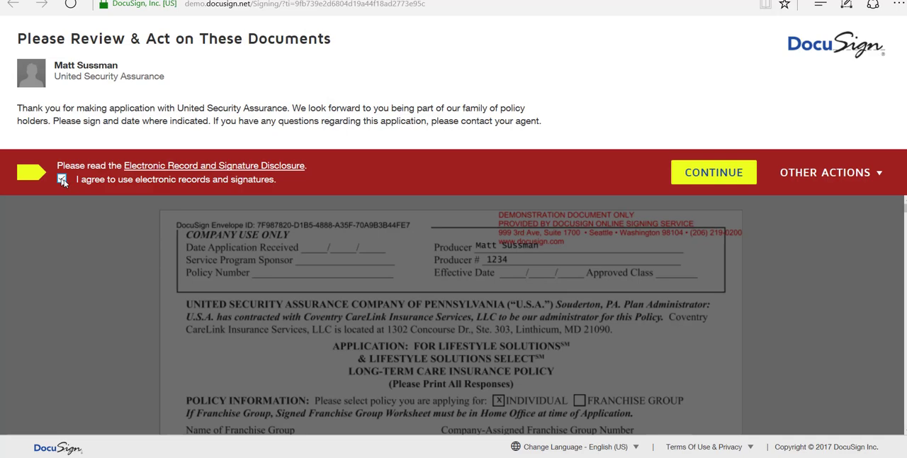
left_click(722, 175)
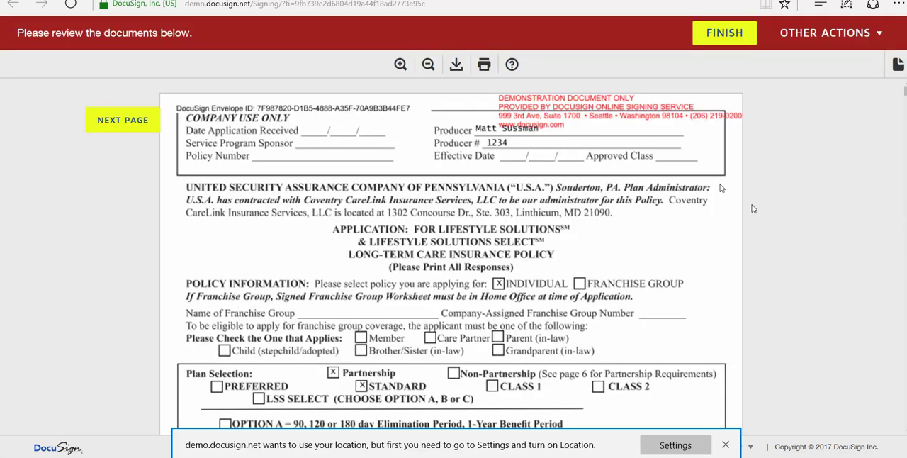
left_click(725, 444)
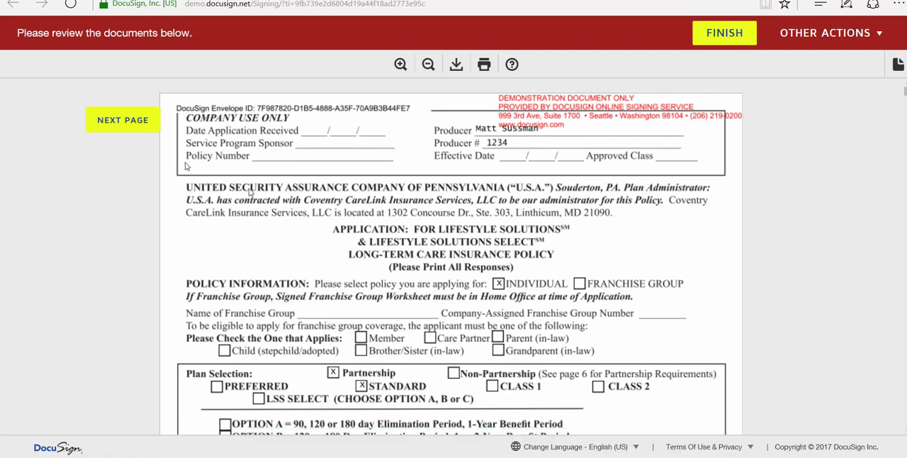
Review the applicant's policy selections, personal details, medical history and medication answers down to the applicant acknowledgement section
left_click(111, 119)
scroll(893, 279, "up", 8)
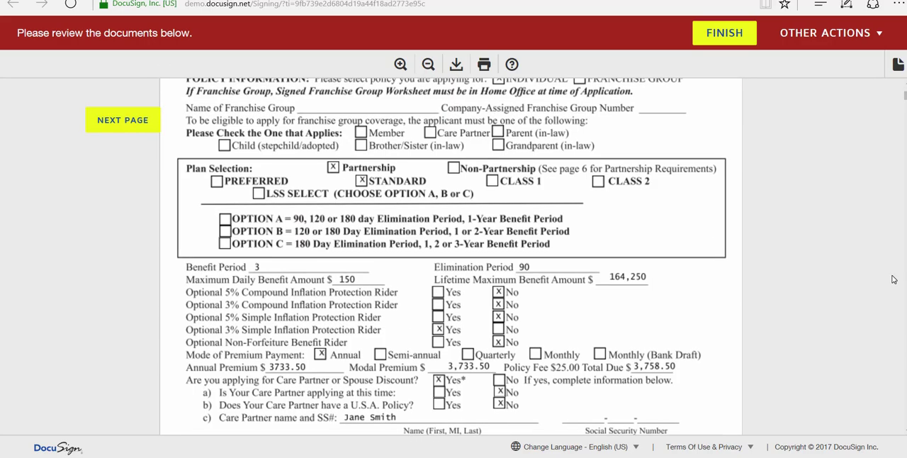
scroll(893, 279, "up", 4)
scroll(860, 275, "down", 3)
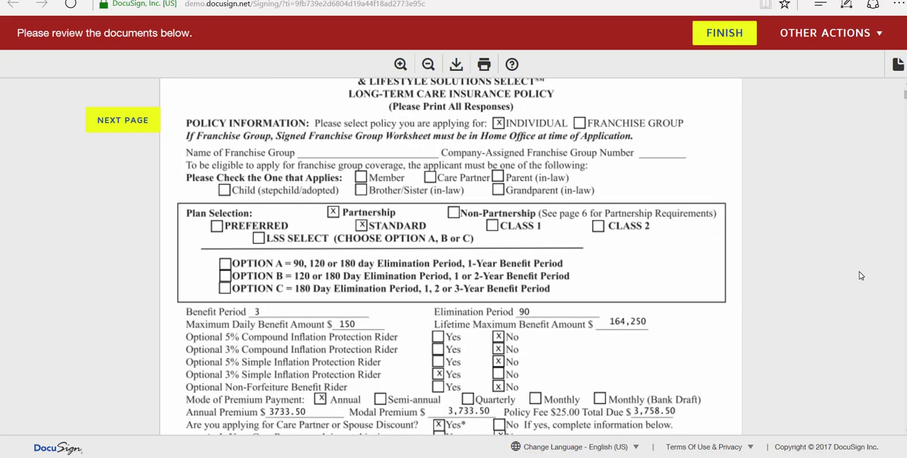
scroll(862, 267, "down", 1)
scroll(862, 266, "down", 10)
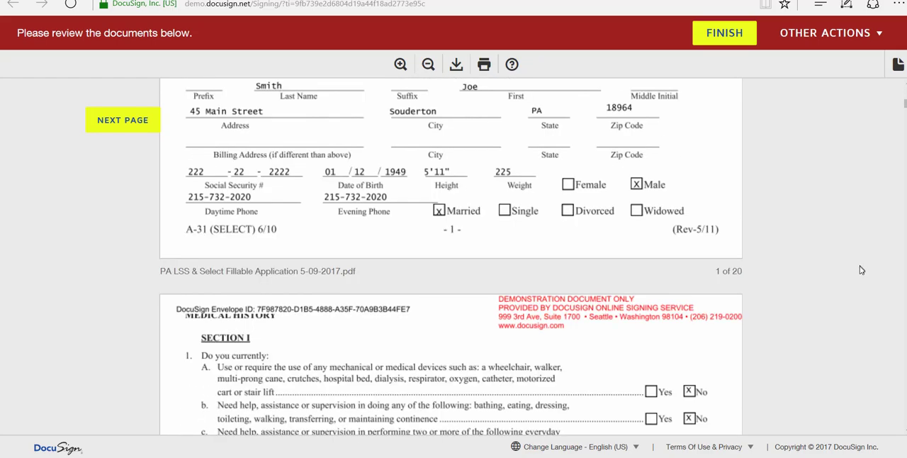
scroll(864, 272, "down", 15)
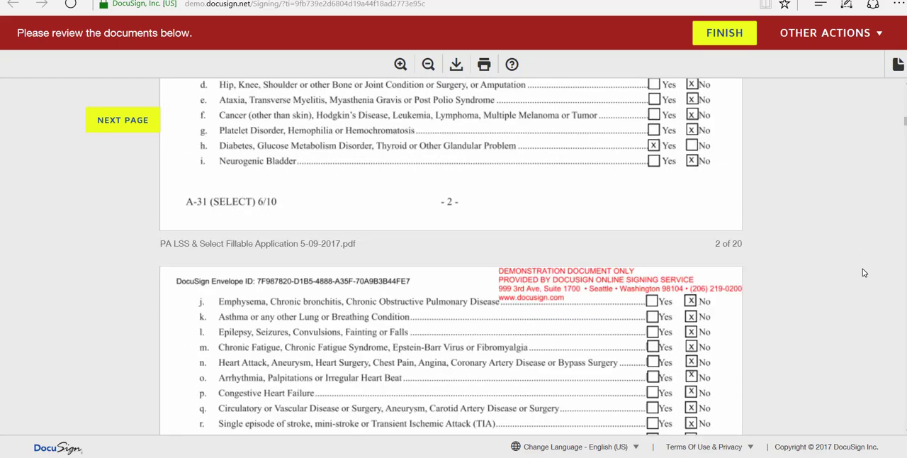
scroll(863, 272, "down", 15)
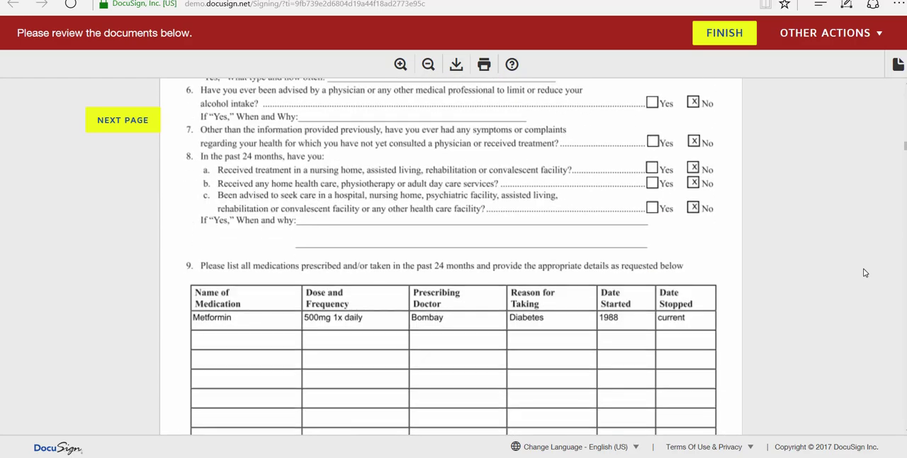
scroll(865, 273, "down", 12)
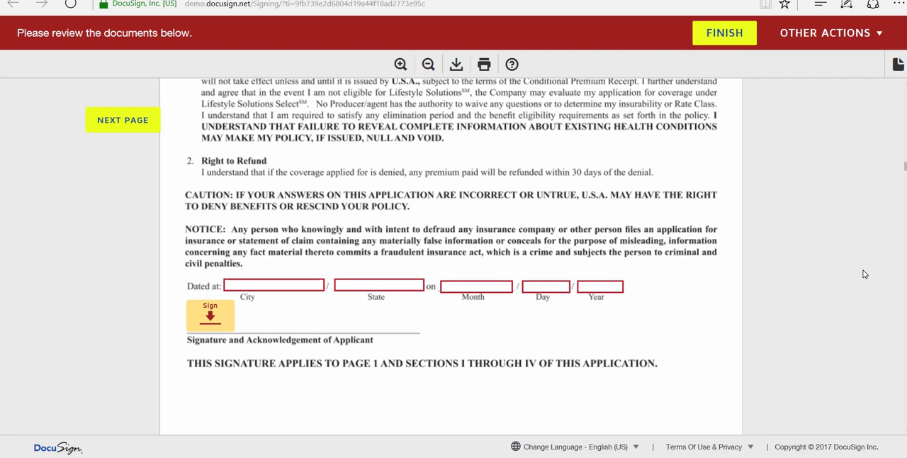
Fill in the applicant acknowledgement as dated at Souderton, PA on July 06, 2017
left_click(302, 286)
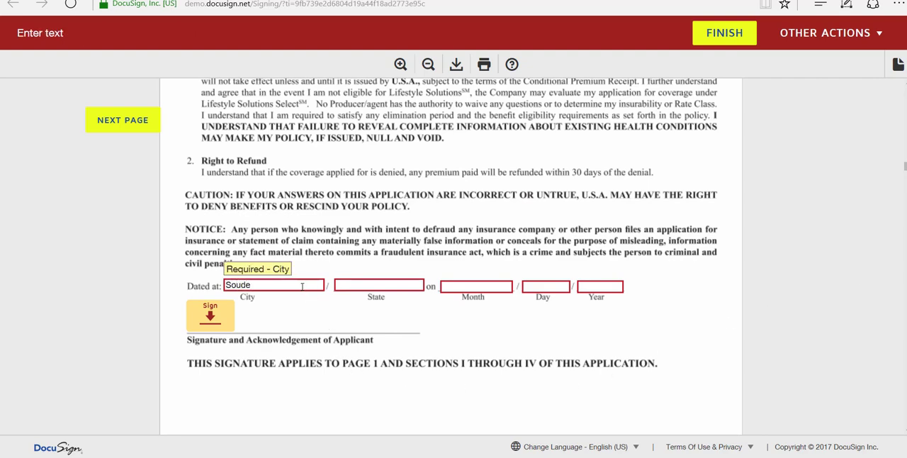
type("Soudertomn")
key("Tab")
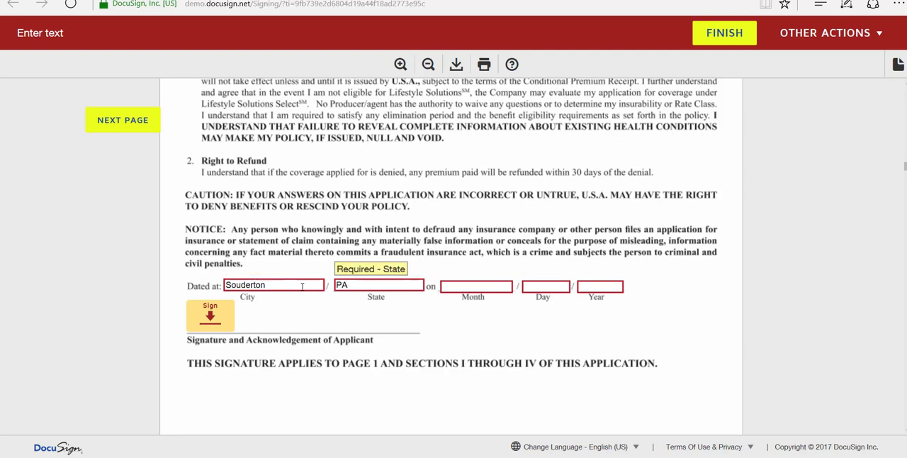
key("Tab")
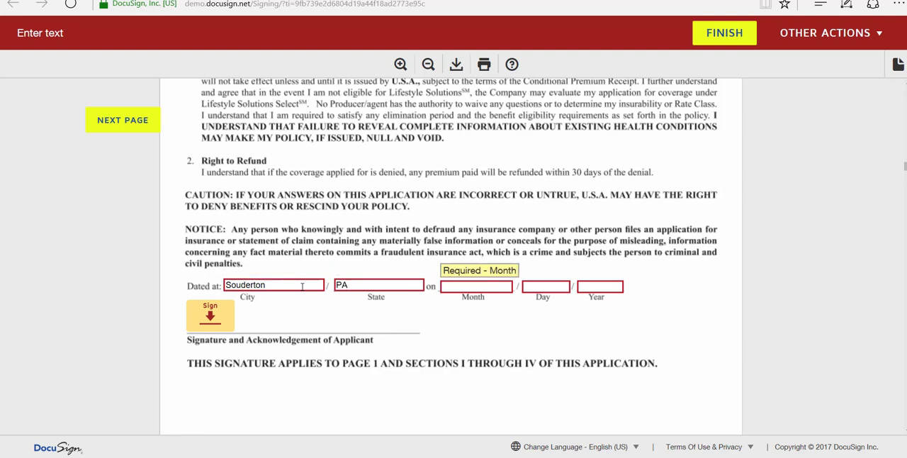
key("Tab")
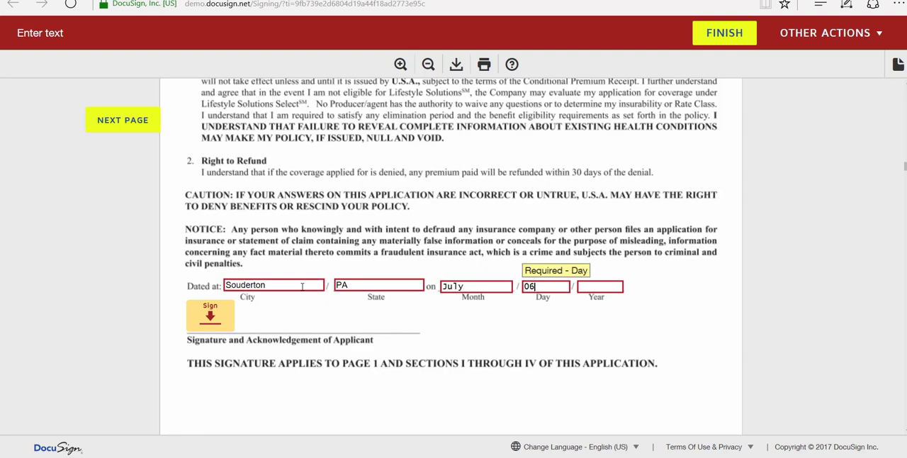
key("Tab")
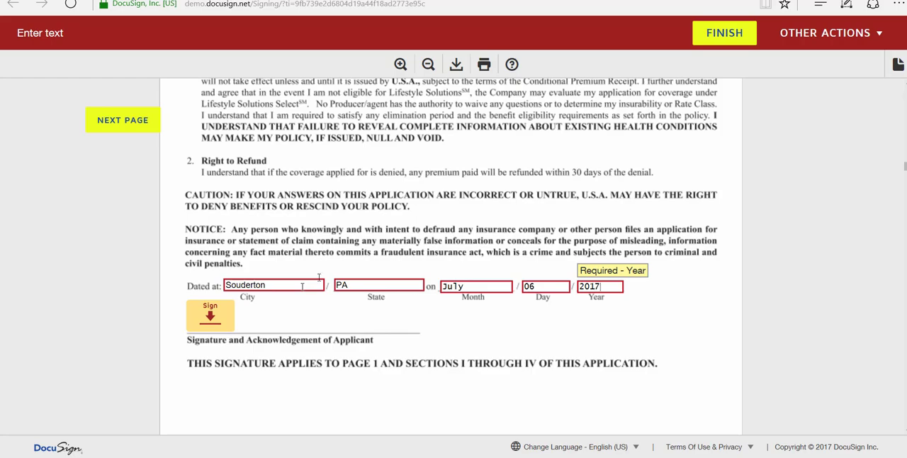
Adopt the fifth preset handwriting style as the applicant's signature and sign the applicant acknowledgement with it
left_click(206, 313)
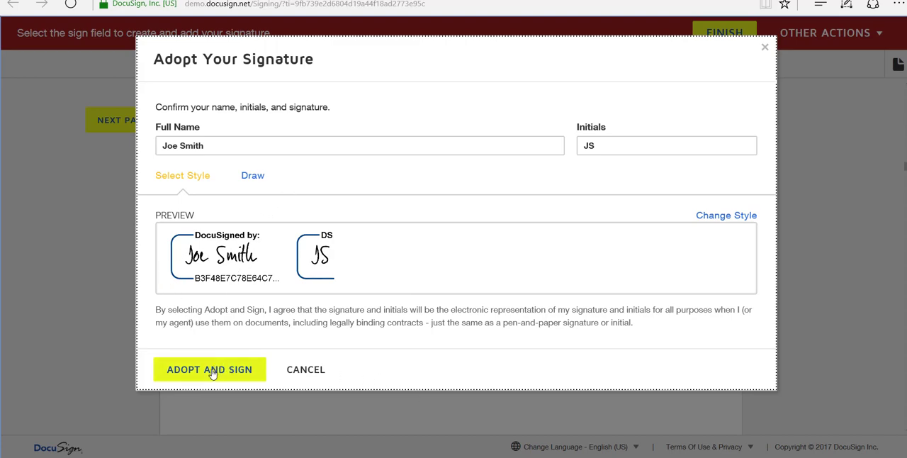
left_click(252, 176)
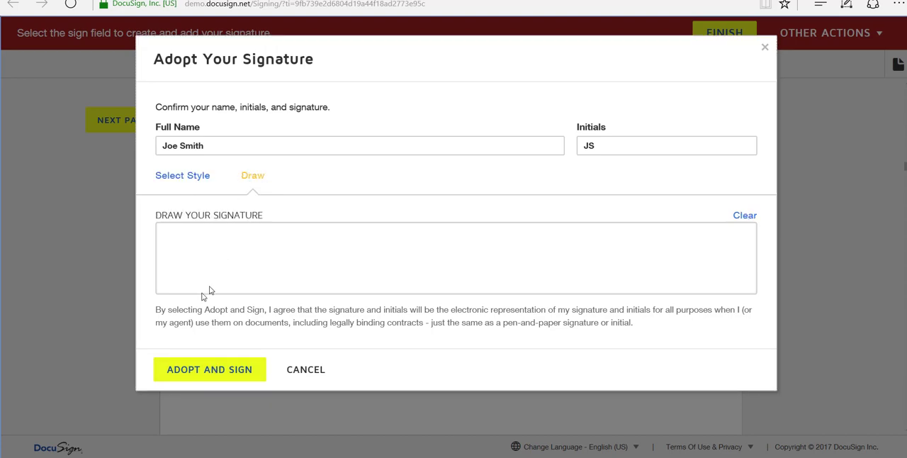
mouse_move(185, 279)
left_mouse_down()
mouse_move(238, 292)
mouse_move(312, 253)
mouse_move(302, 268)
mouse_move(328, 256)
left_mouse_up()
left_click(190, 177)
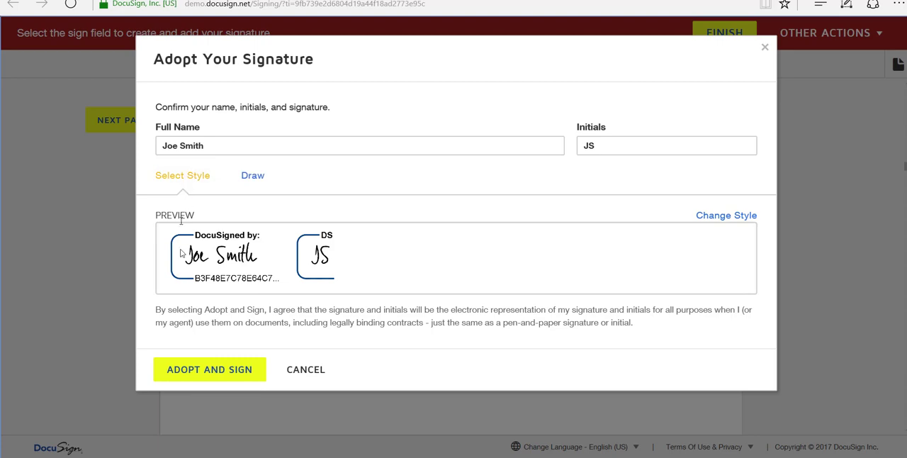
left_click(727, 217)
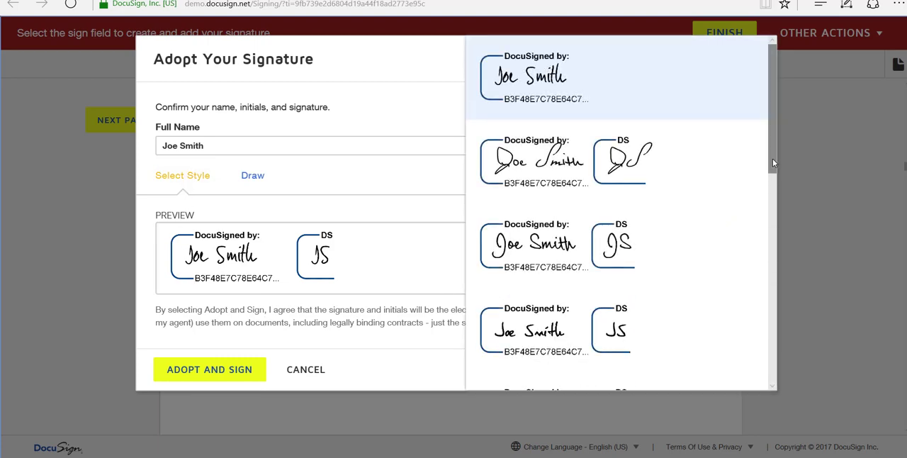
left_click_drag(772, 158, 772, 201)
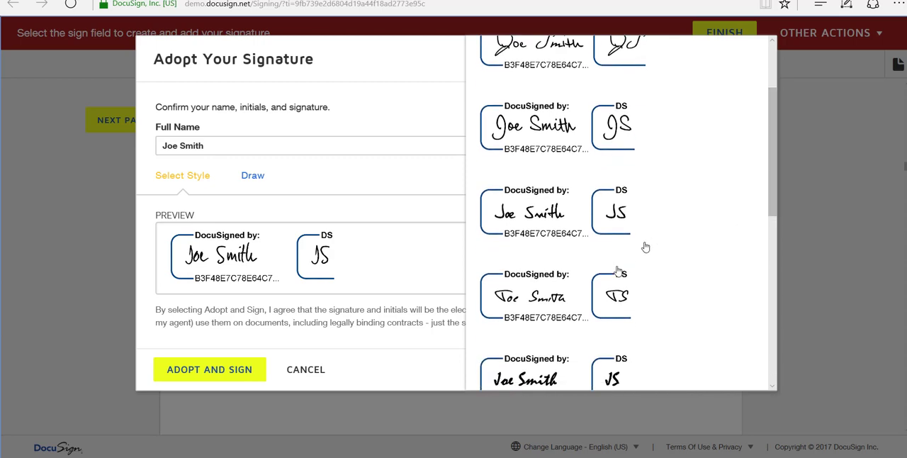
left_click(541, 300)
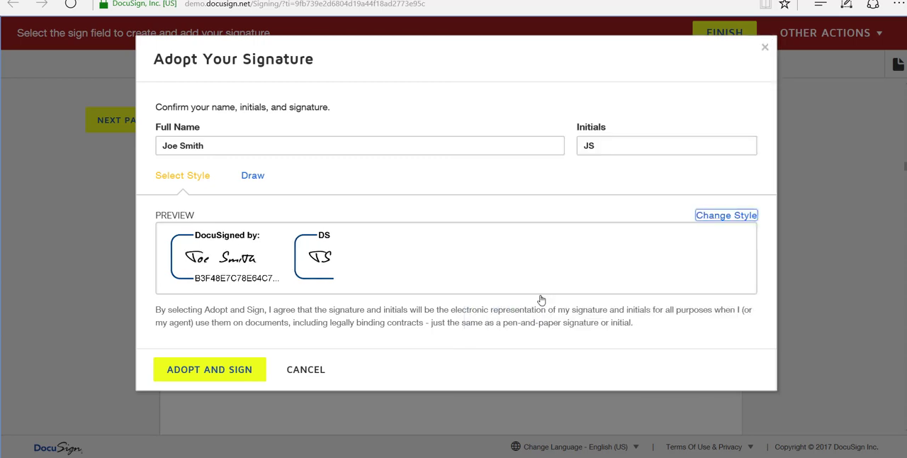
left_click(225, 379)
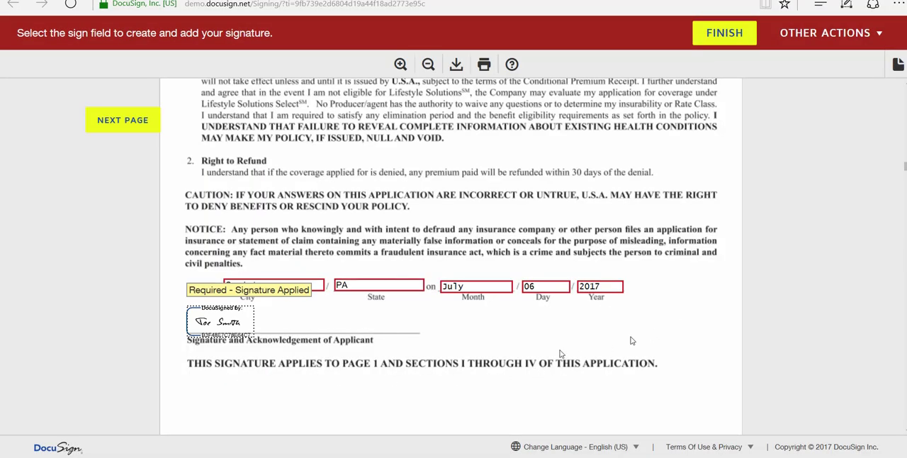
Sign Section V, Applicant's Rights and Options, below the Receipt of Appropriate Documentation statement as the applicant
scroll(705, 337, "down", 8)
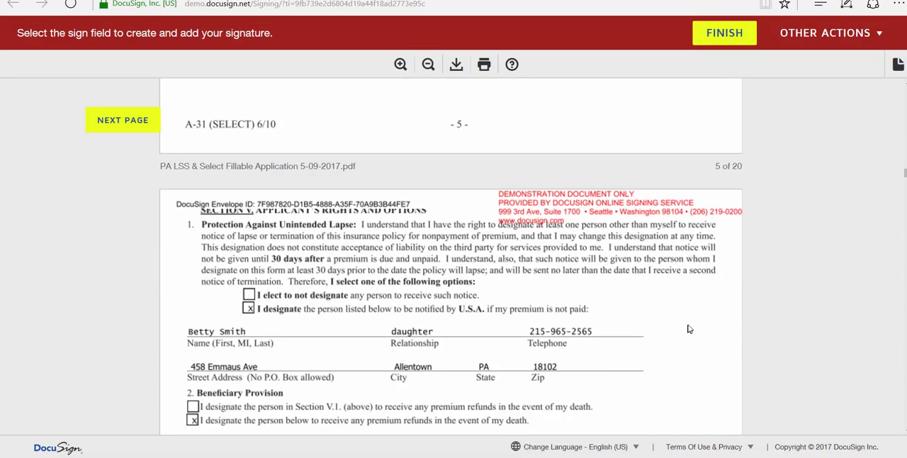
scroll(692, 327, "down", 8)
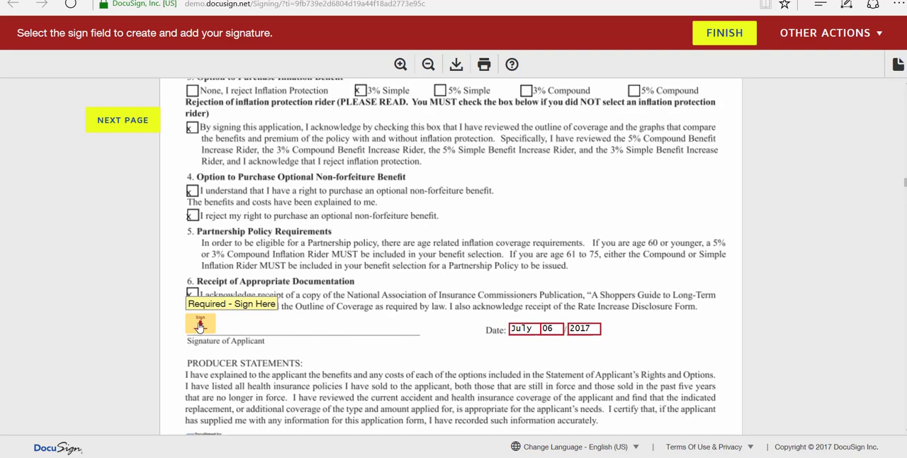
left_click(200, 325)
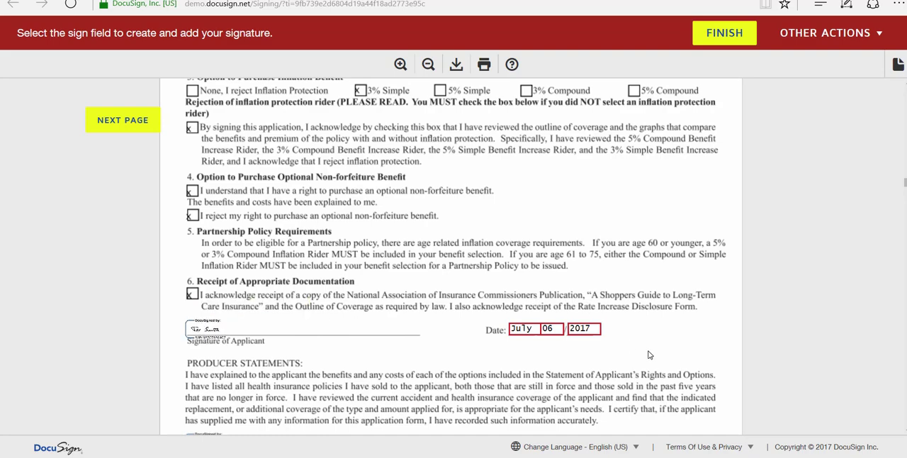
Sign the Authorization to Obtain Protected Health Information as the applicant
scroll(648, 352, "down", 5)
scroll(649, 352, "down", 3)
scroll(659, 305, "up", 3)
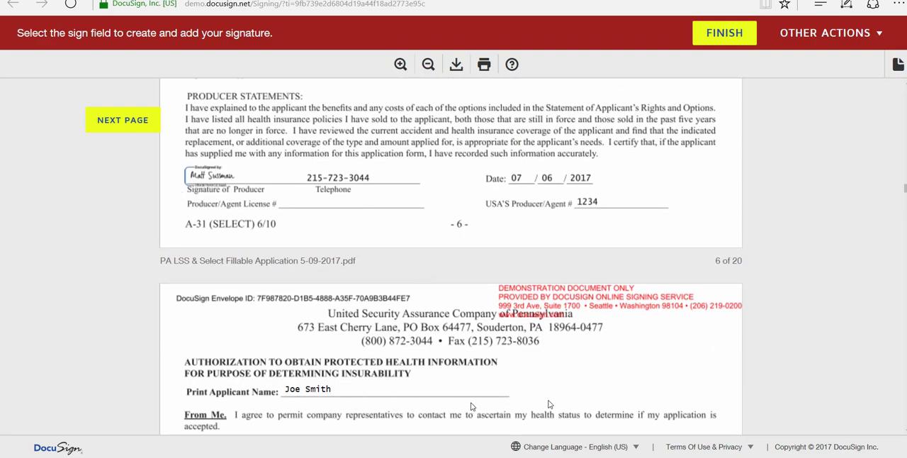
scroll(668, 401, "down", 10)
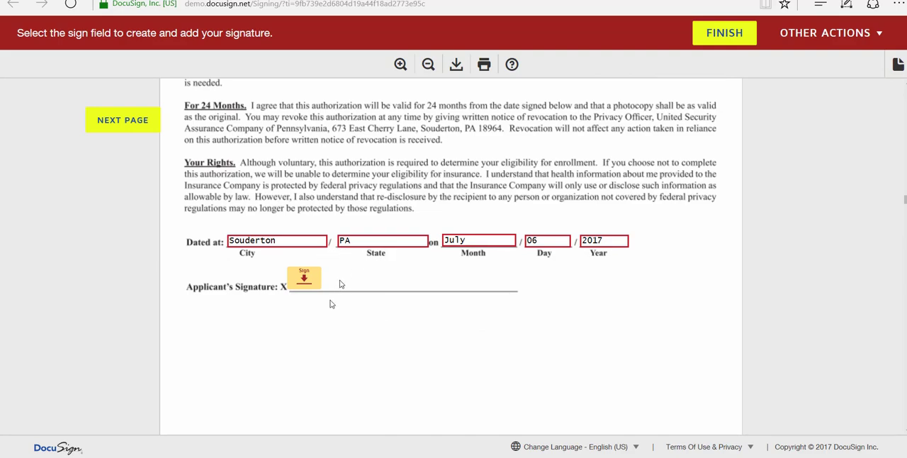
left_click(305, 279)
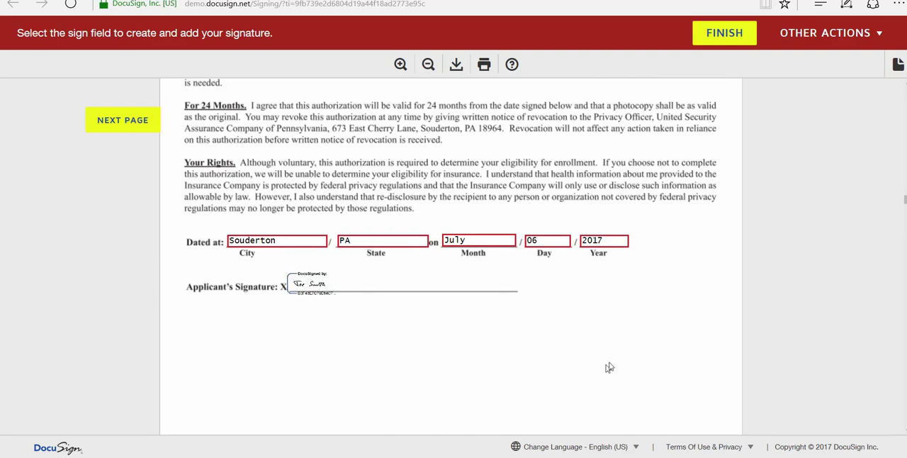
Sign the bank draft authorization as account holder on the premium payment page, leaving the optional employee signature blank
scroll(607, 367, "down", 5)
scroll(600, 357, "down", 4)
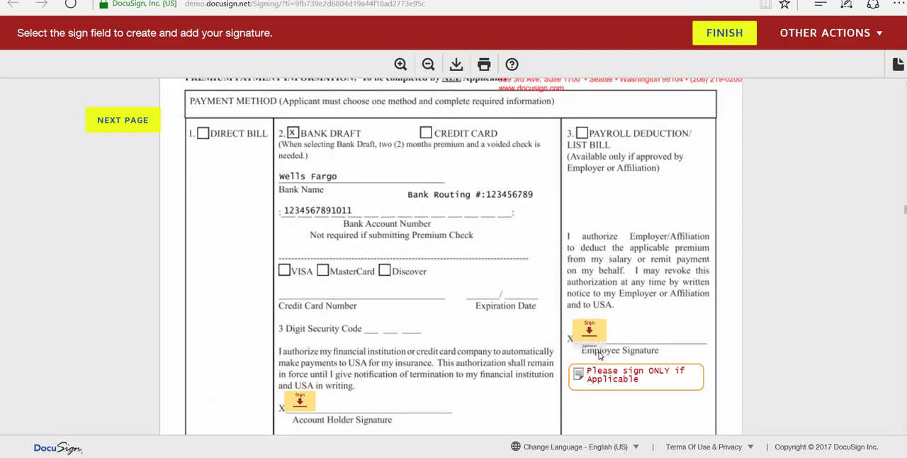
scroll(772, 371, "down", 1)
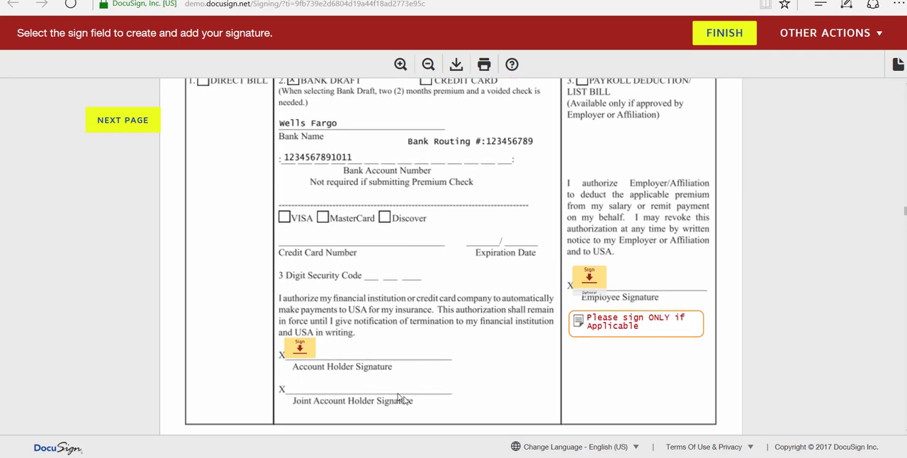
left_click(299, 348)
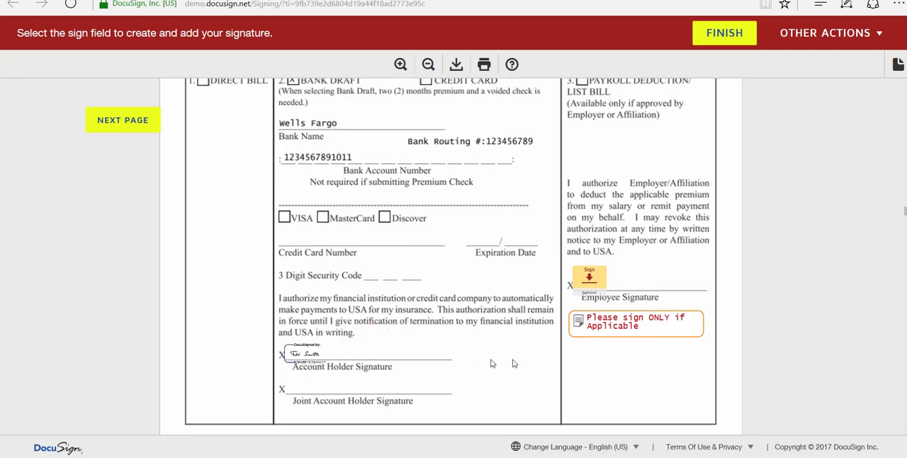
scroll(714, 297, "up", 1)
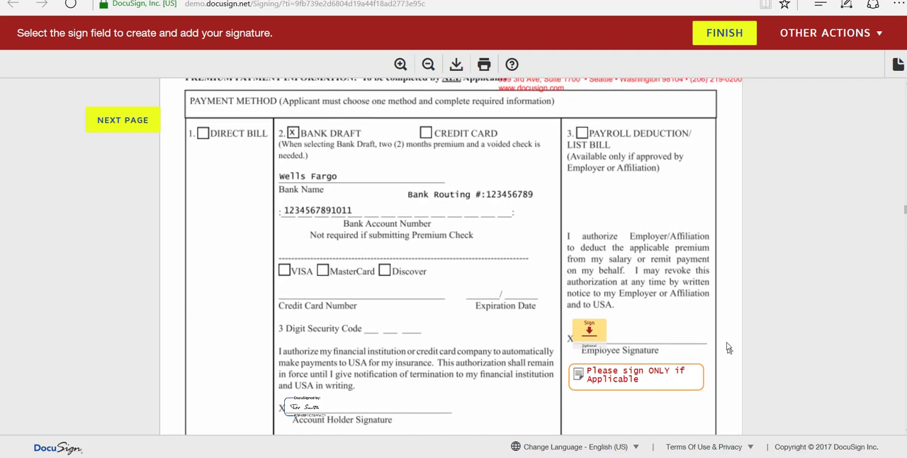
scroll(722, 335, "down", 1)
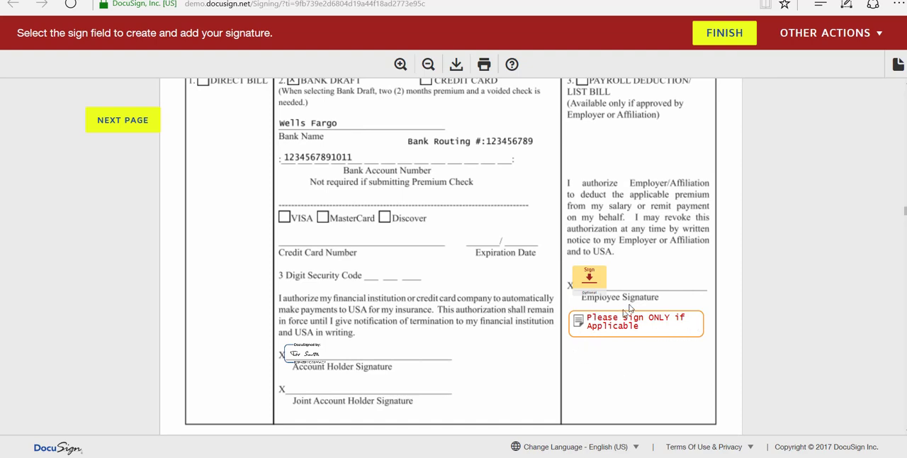
Sign both the Administrator Copy and the Applicant's Copy of the Conditional Premium Receipt as the applicant
scroll(404, 361, "down", 3)
scroll(404, 361, "down", 5)
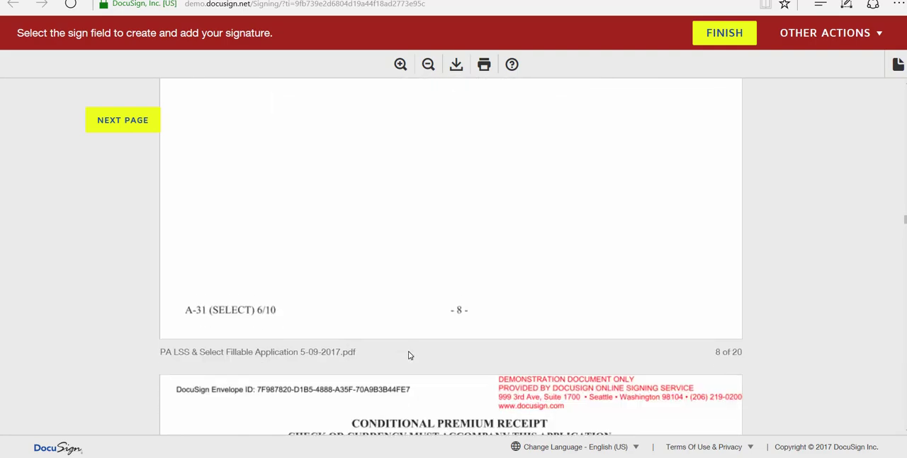
scroll(411, 354, "down", 6)
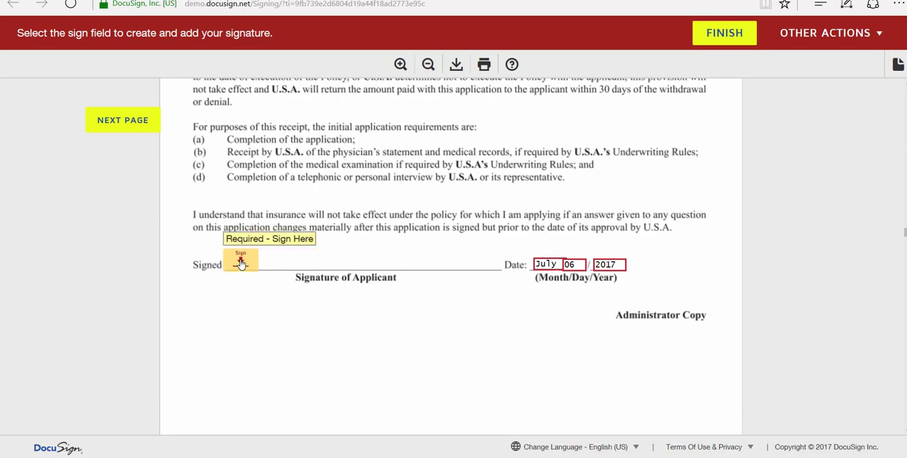
left_click(237, 261)
scroll(363, 322, "down", 3)
scroll(363, 322, "down", 7)
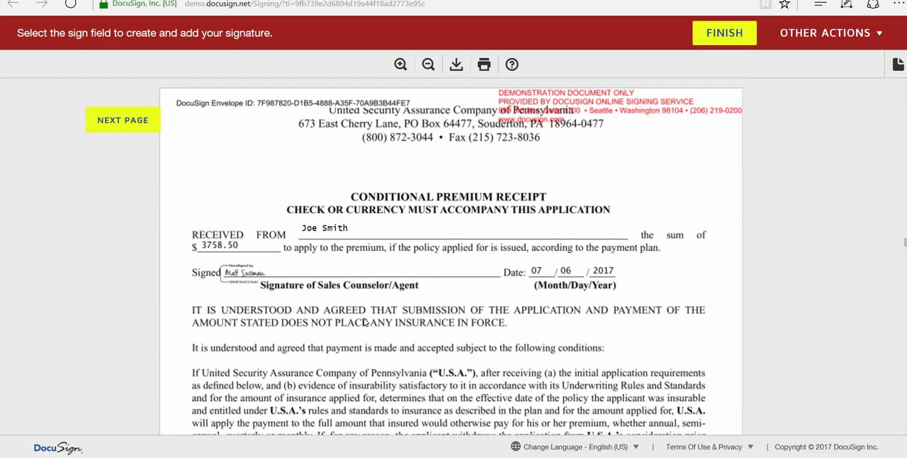
scroll(364, 322, "down", 1)
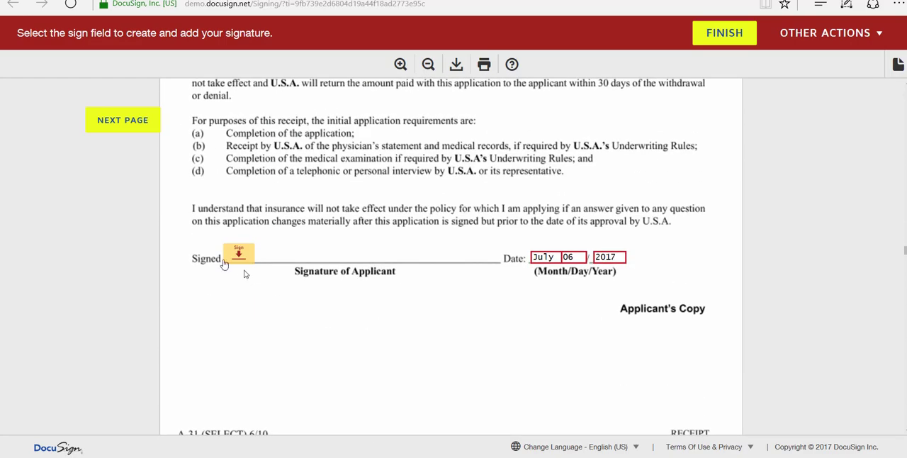
left_click(238, 261)
Skip the care partner and financial non-disclosure forms and sign the Acknowledgement of Receipt on the rate increase disclosure form
scroll(337, 324, "down", 1)
scroll(337, 324, "down", 5)
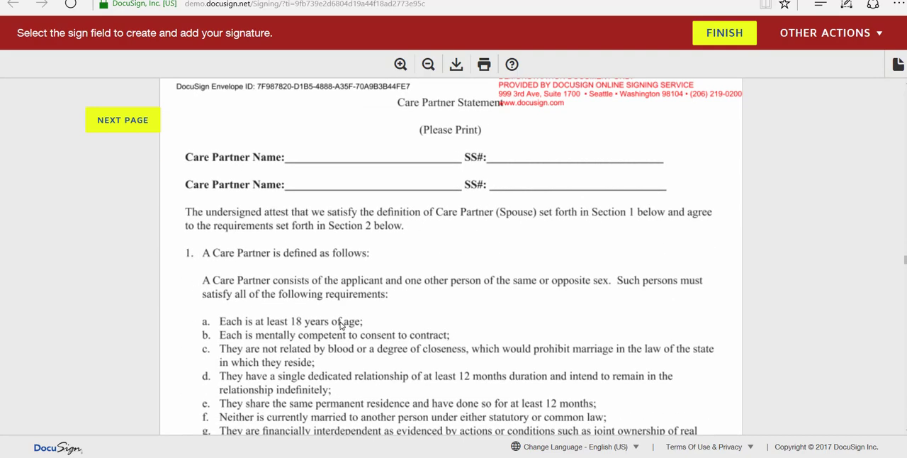
scroll(340, 324, "down", 10)
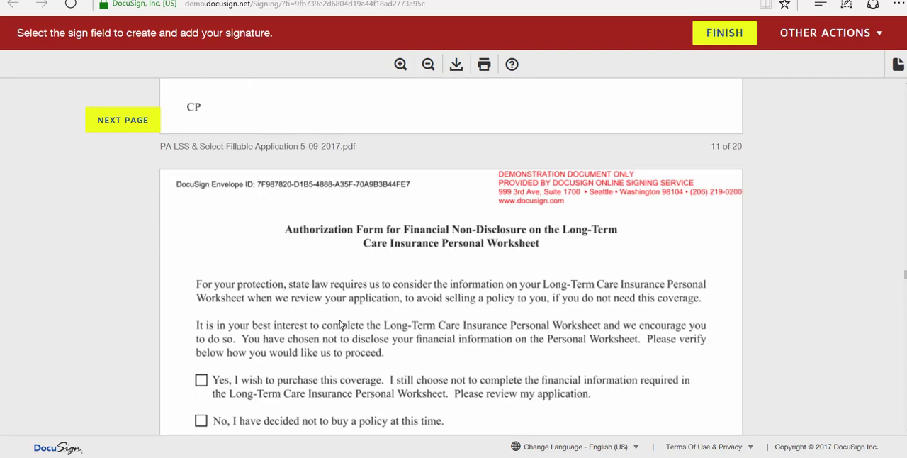
scroll(340, 323, "down", 2)
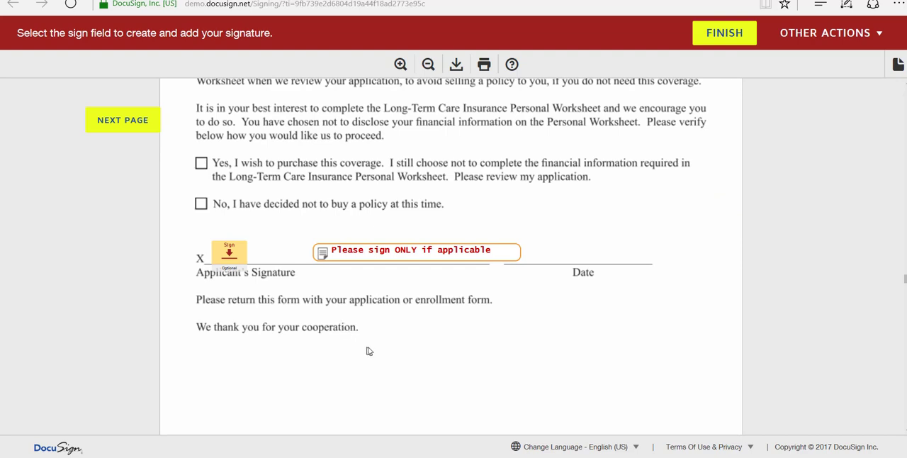
scroll(369, 351, "up", 2)
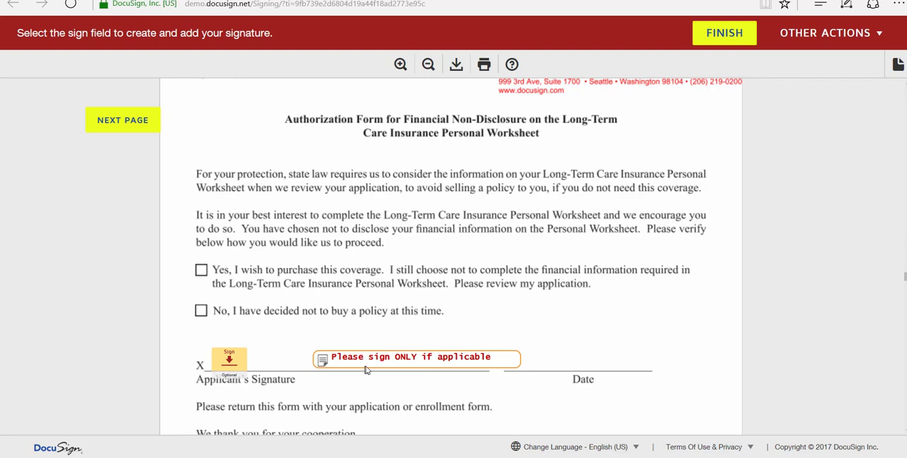
scroll(390, 379, "down", 3)
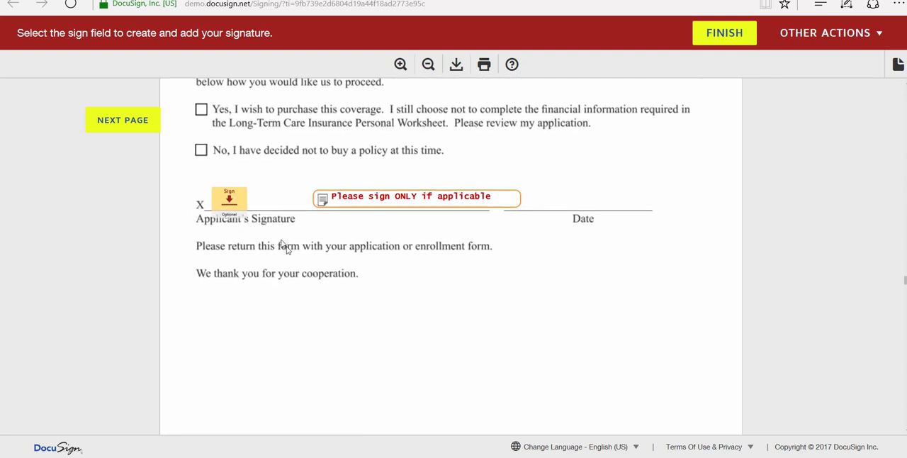
scroll(364, 349, "down", 1)
scroll(365, 350, "down", 10)
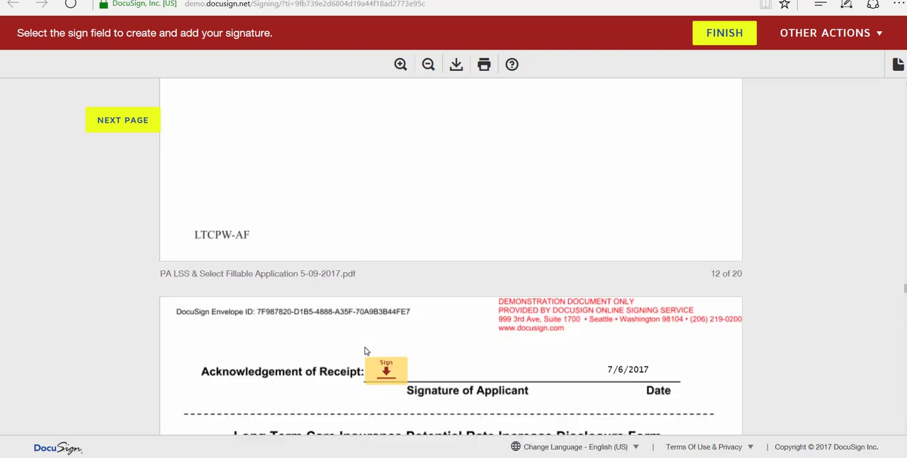
left_click(385, 226)
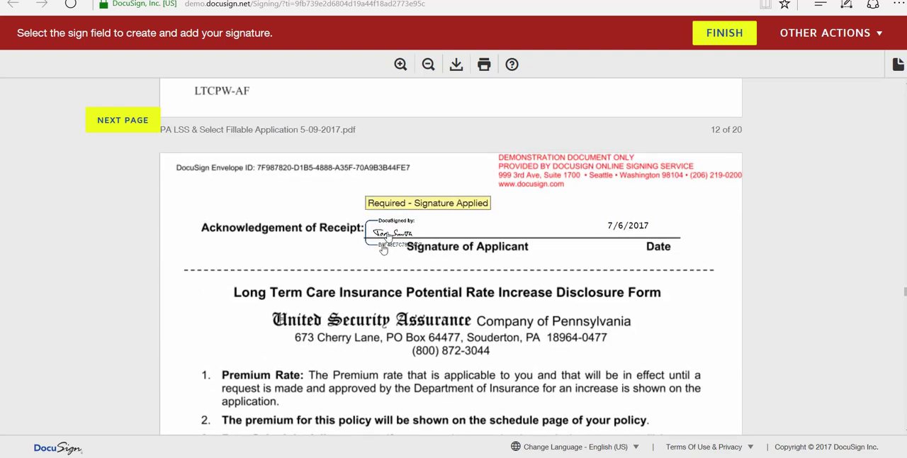
Sign the Disclosure Statement of the Long-Term Care Insurance Personal Worksheet as the applicant
scroll(373, 326, "down", 4)
scroll(368, 325, "down", 13)
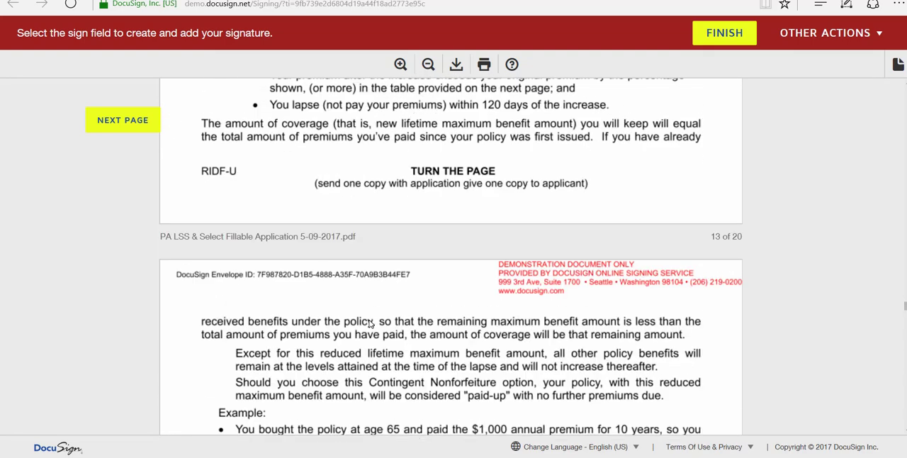
scroll(370, 321, "down", 12)
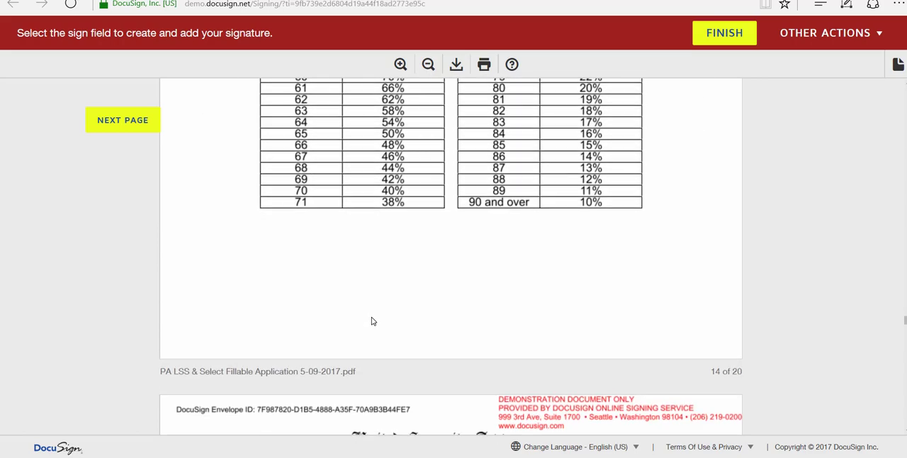
scroll(373, 320, "down", 12)
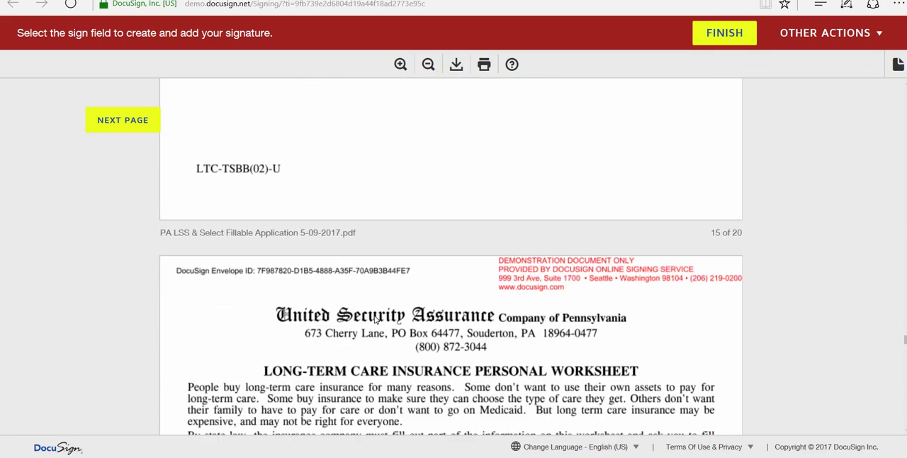
scroll(376, 320, "down", 4)
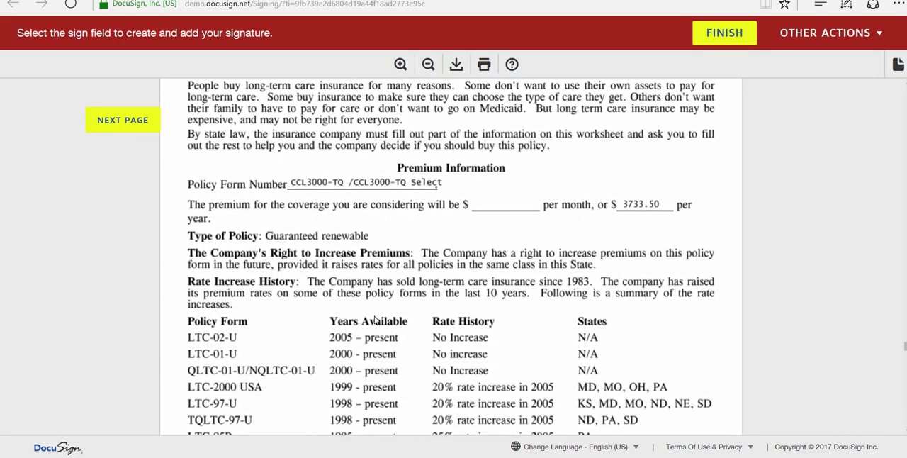
scroll(376, 320, "down", 9)
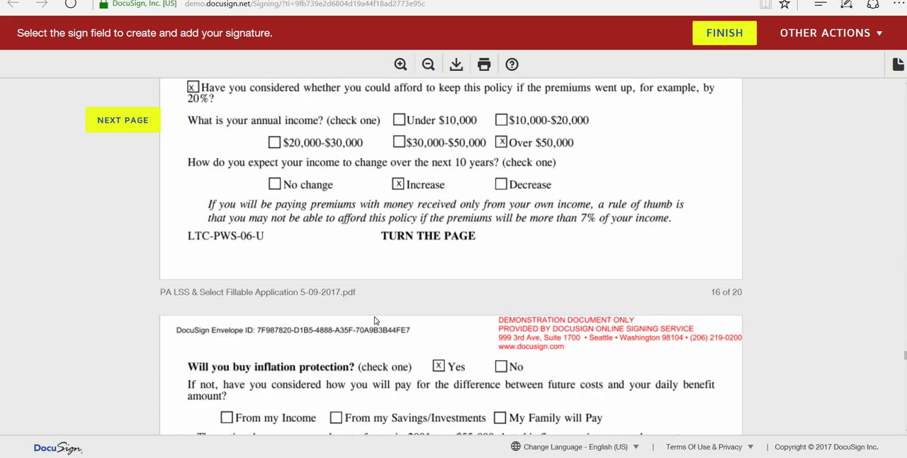
scroll(375, 320, "down", 6)
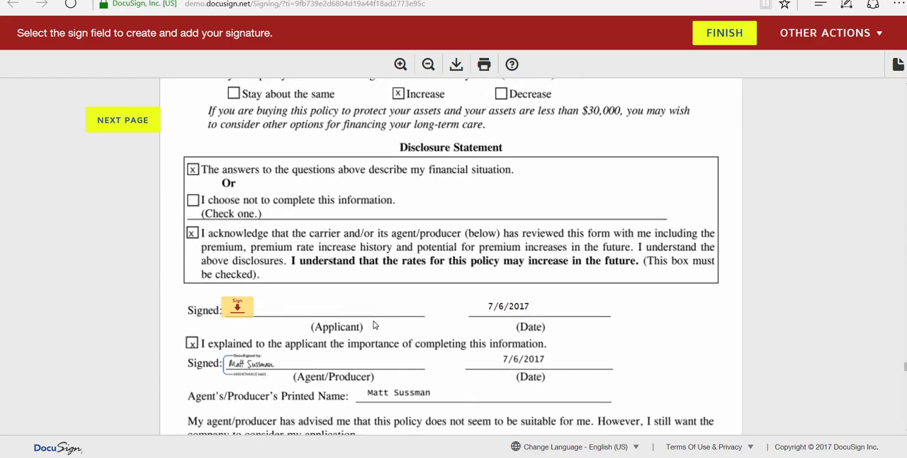
left_click(237, 306)
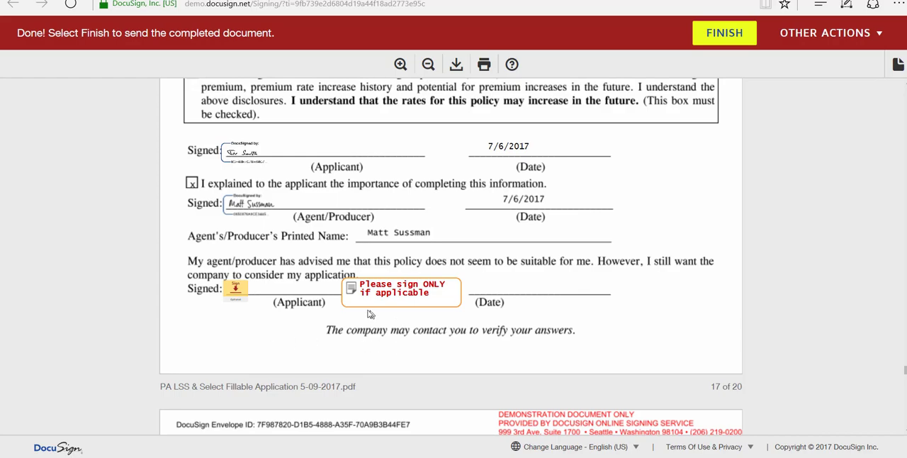
Review the unsuitable-policy statement, replacement notices and Long Term Care Comparison Form, leaving their optional applicant signatures blank
scroll(545, 351, "down", 10)
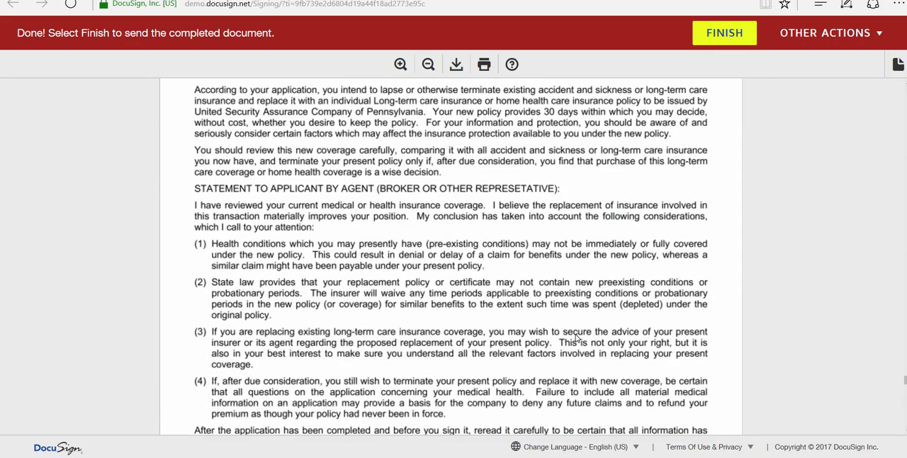
scroll(577, 338, "down", 1)
scroll(576, 338, "up", 7)
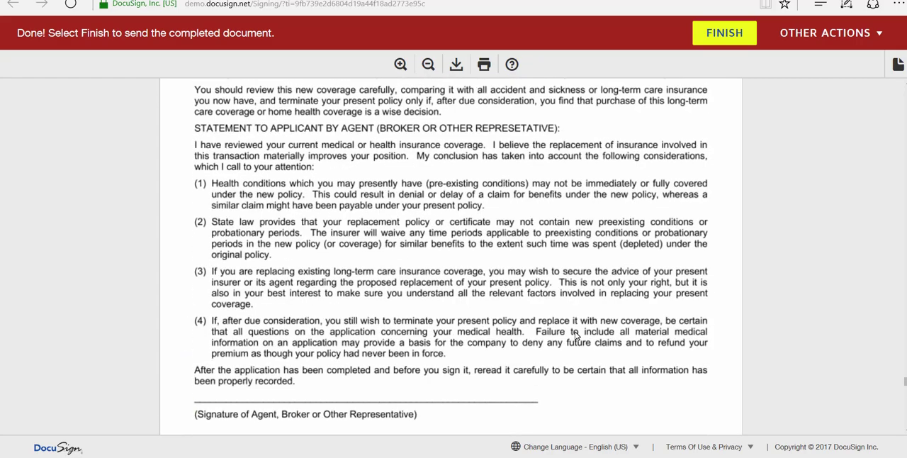
scroll(576, 337, "up", 1)
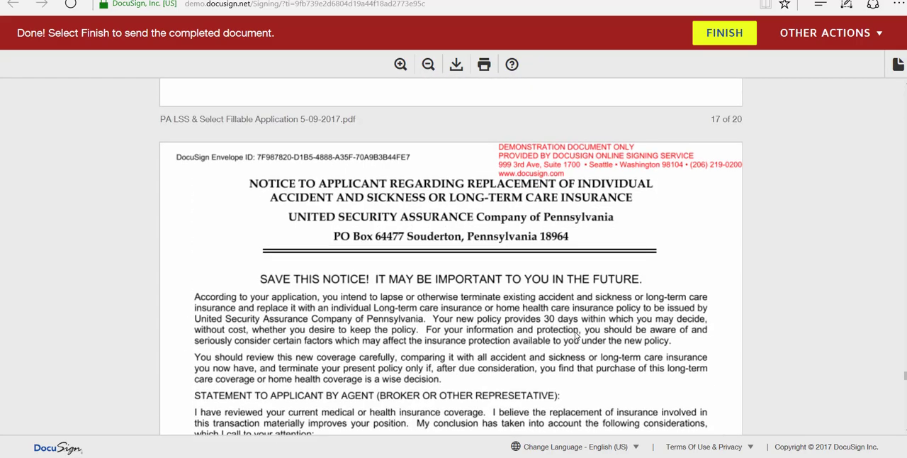
scroll(576, 337, "down", 7)
scroll(574, 335, "down", 10)
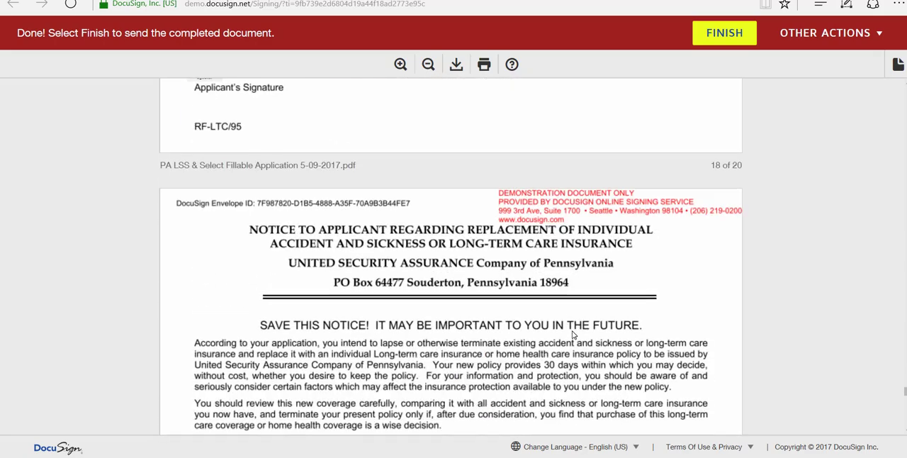
scroll(573, 333, "down", 5)
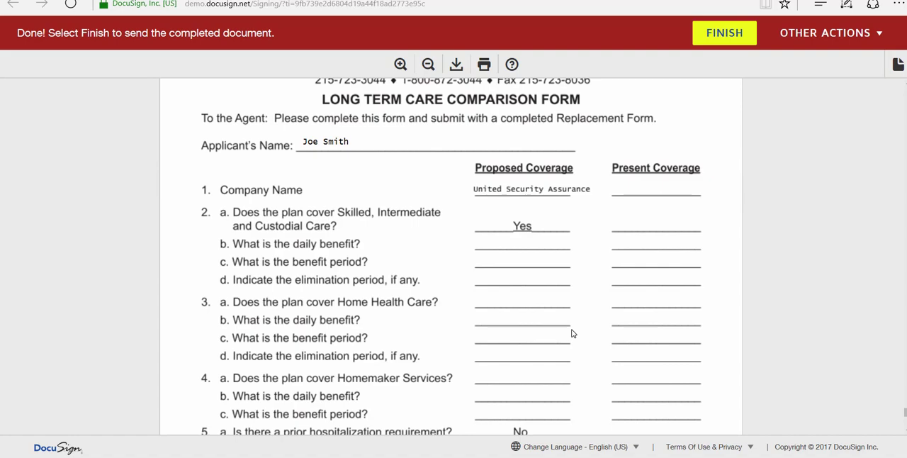
Finish signing the application from the end of the document and dismiss the free account sign-up offer
scroll(573, 333, "down", 6)
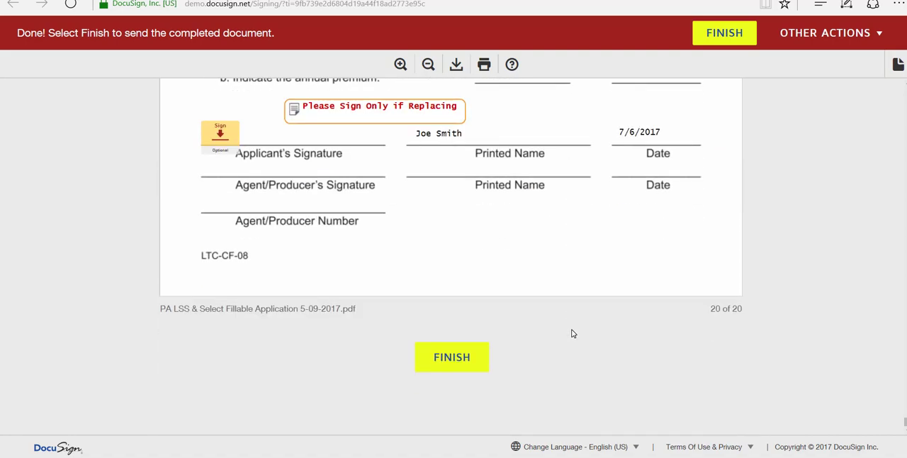
left_click(454, 360)
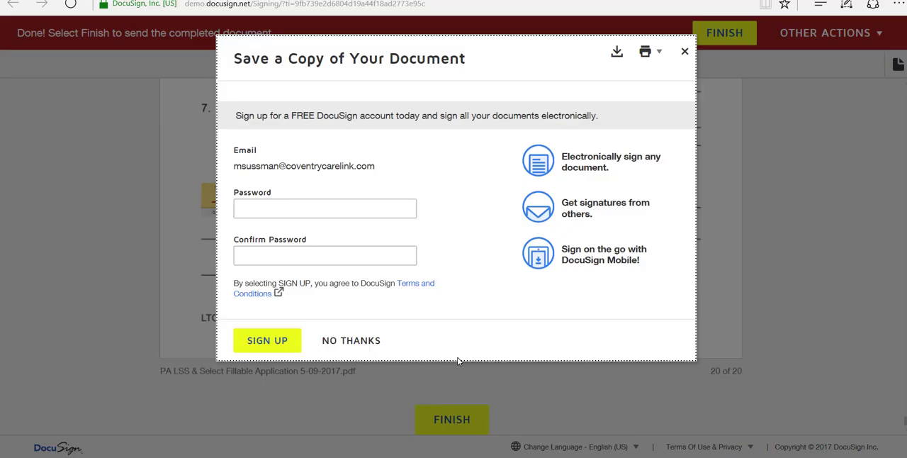
left_click(685, 54)
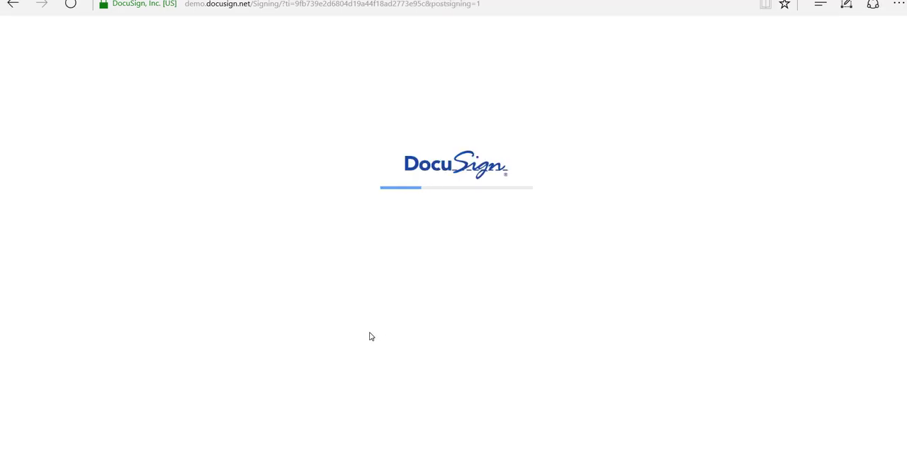